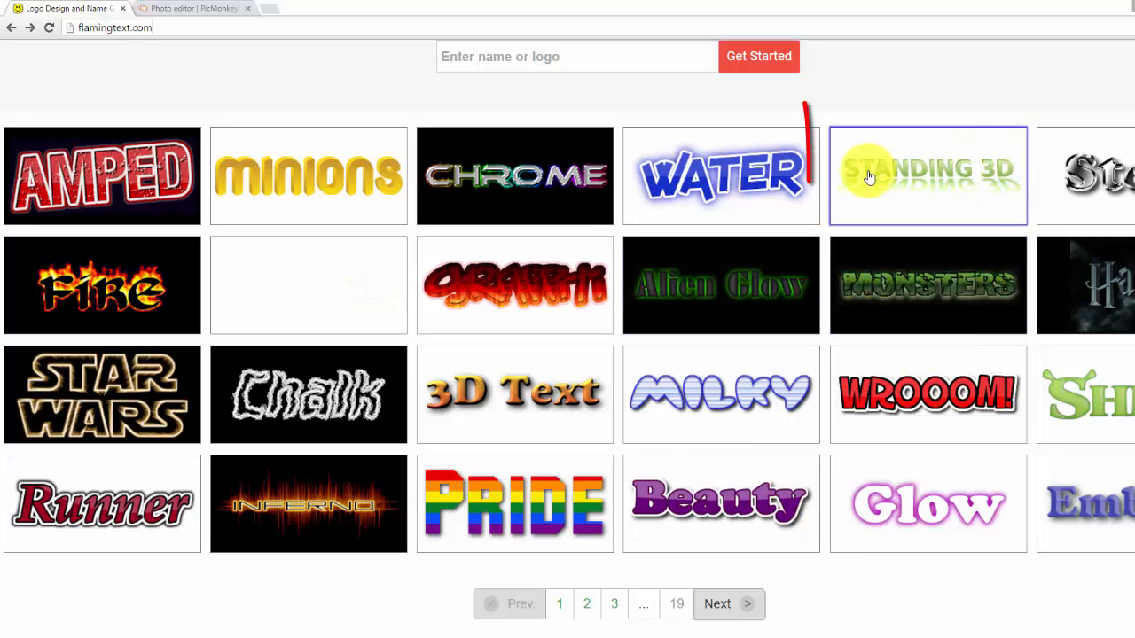
Choose the Standing 3D logo design and replace its logo text with KYA KAISE.
click(929, 191)
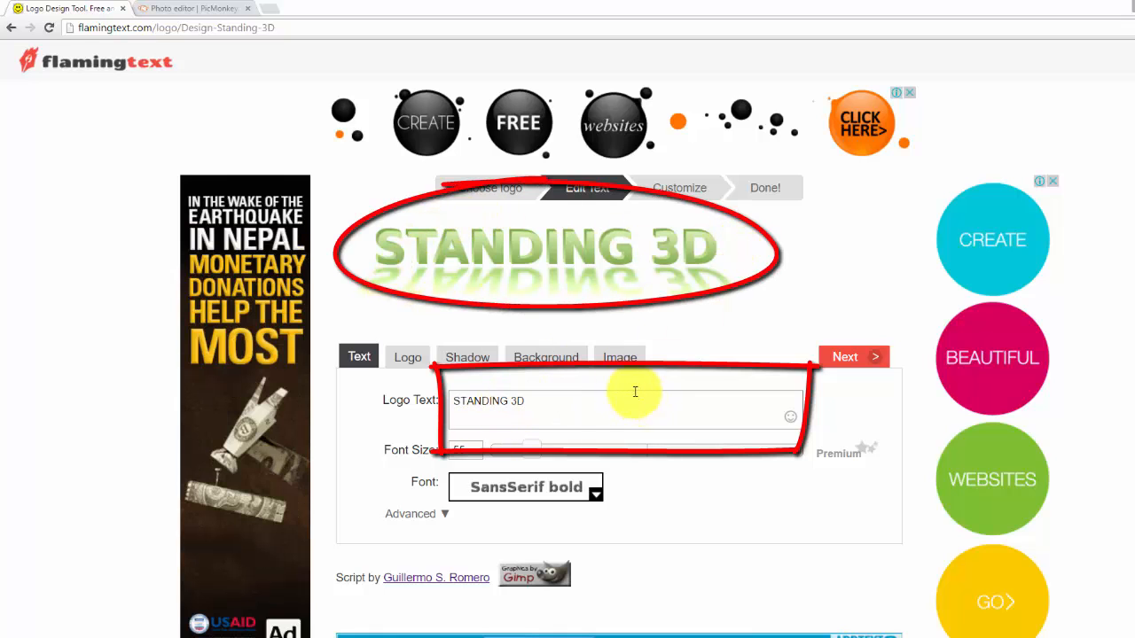
click(553, 406)
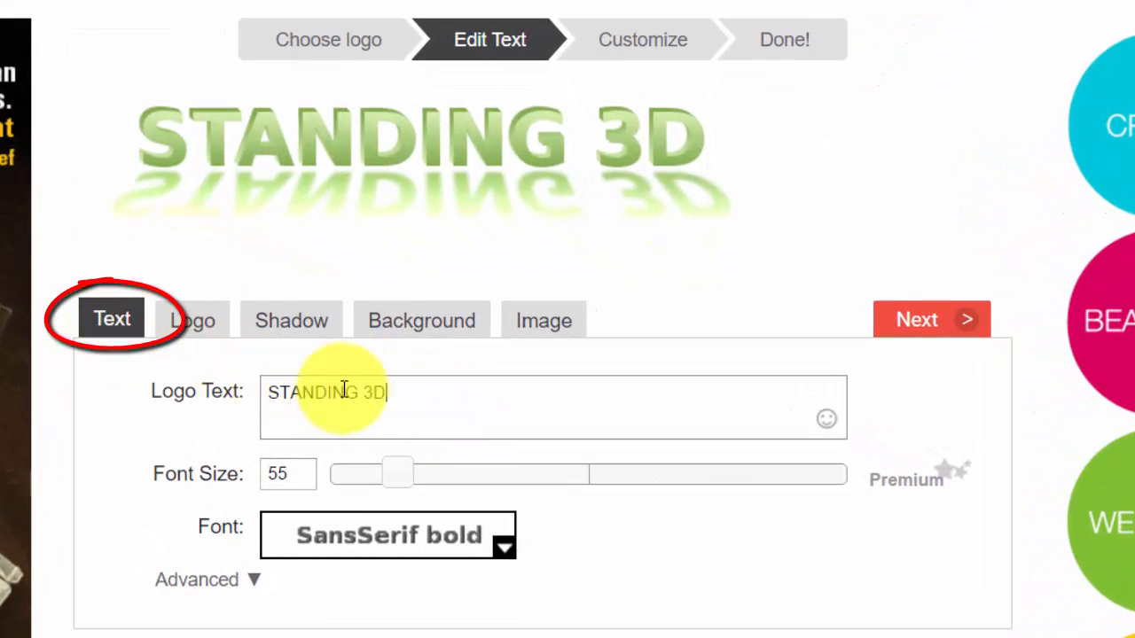
key(BackSpace)
key(BackSpace)
key(BackSpace)
key(BackSpace)
key(BackSpace)
key(BackSpace)
key(BackSpace)
key(BackSpace)
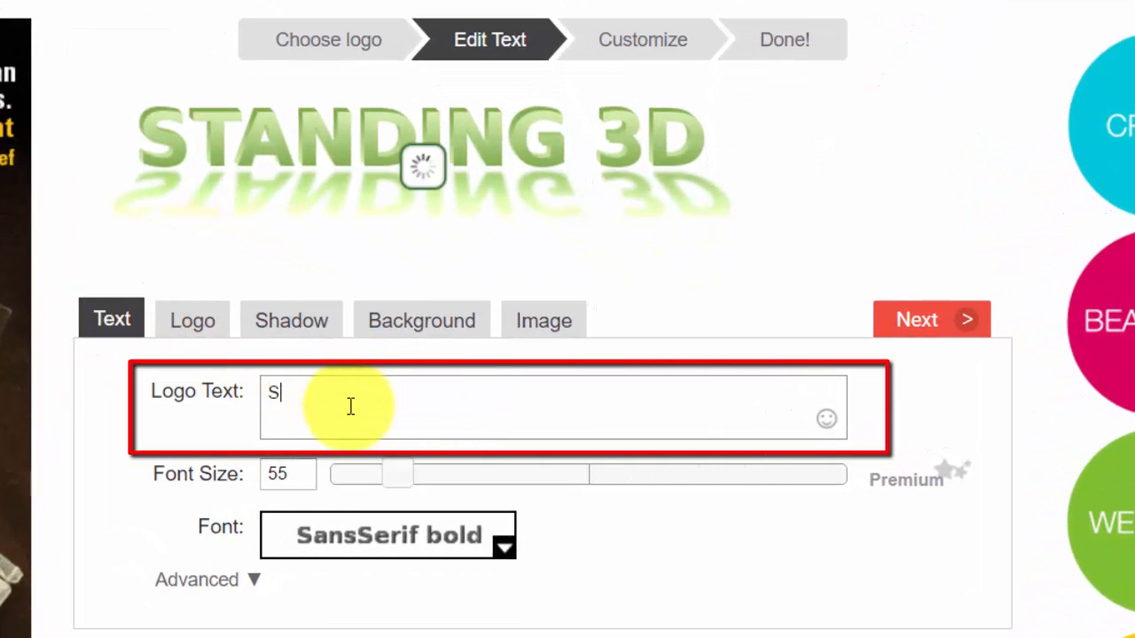
text(KYA KAISE)
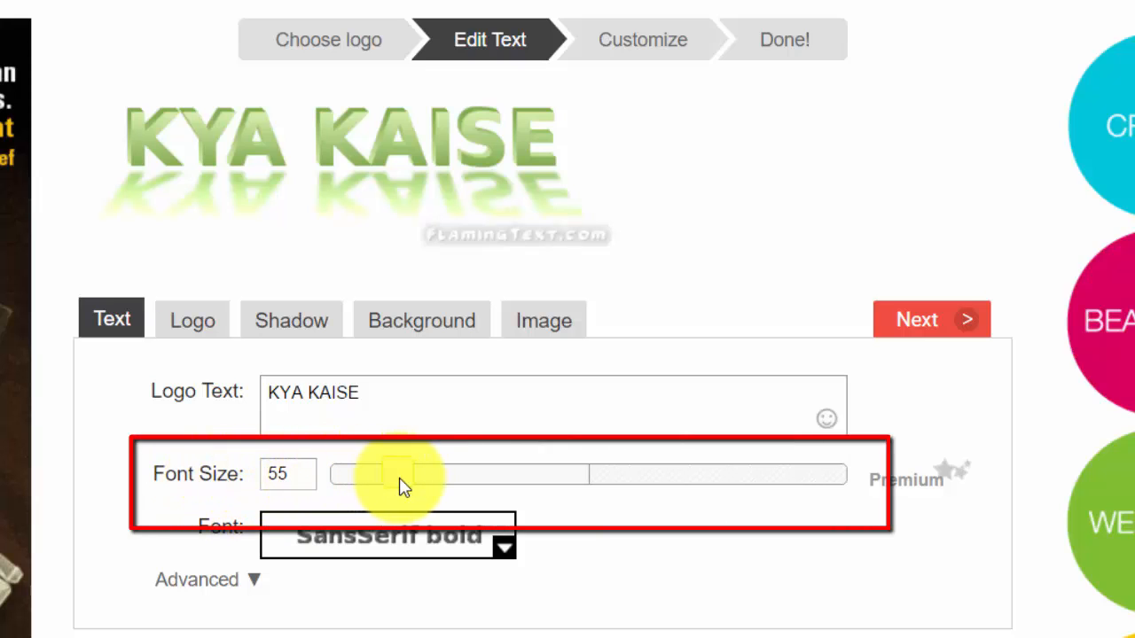
Set the logo's font size to 129 and move KAISE onto a second line of the logo text.
drag(397, 485, 536, 477)
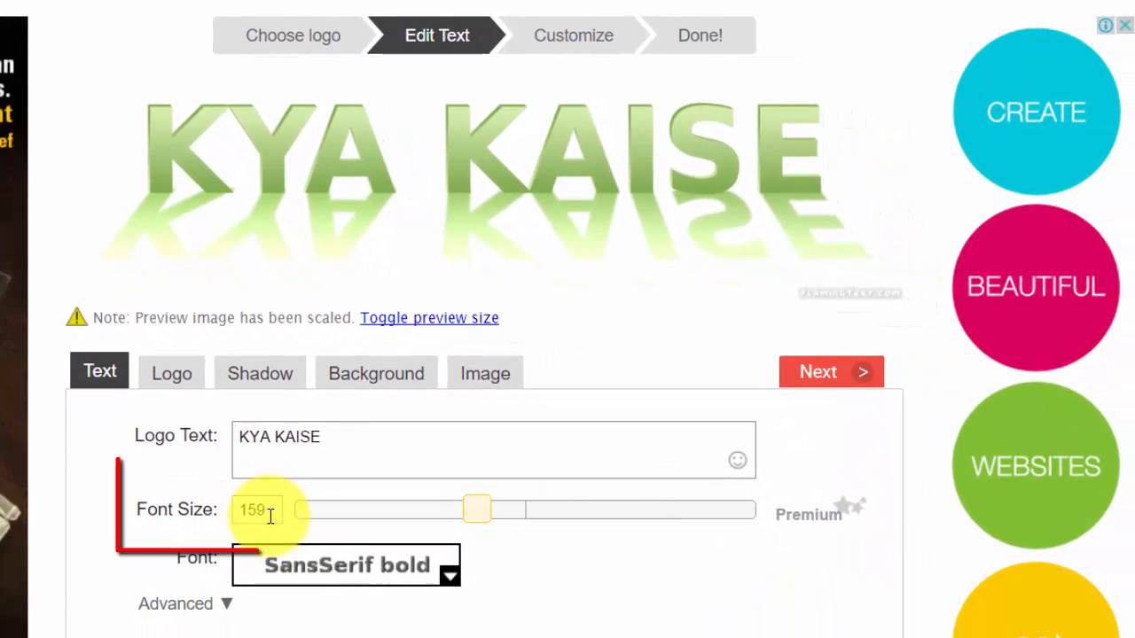
click(270, 513)
key(BackSpace)
key(BackSpace)
key(BackSpace)
text(1)
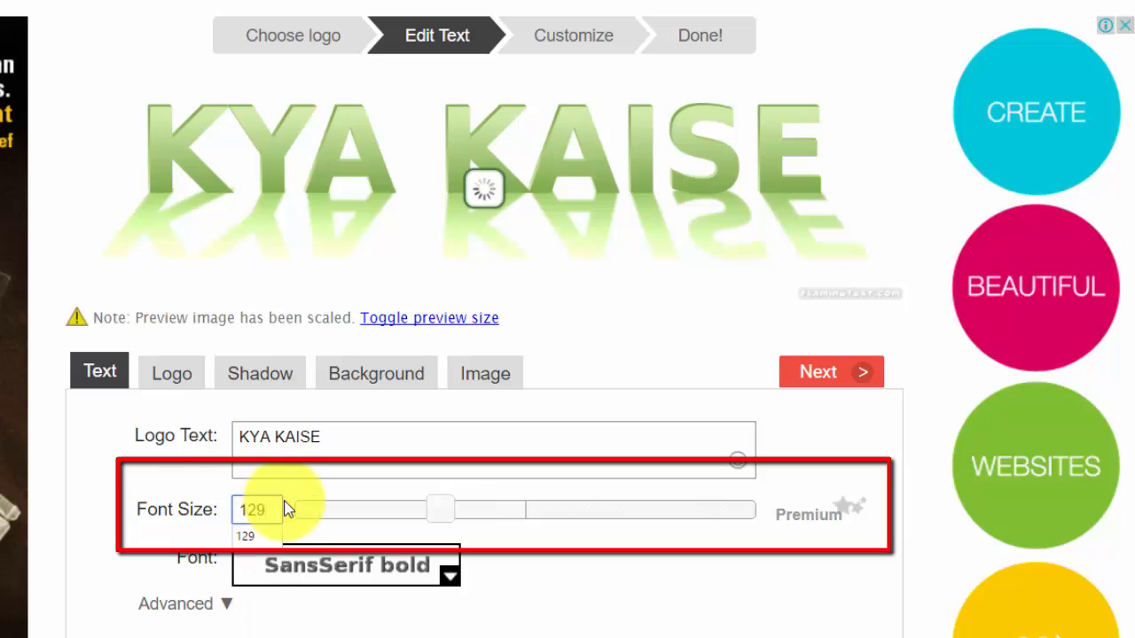
click(262, 537)
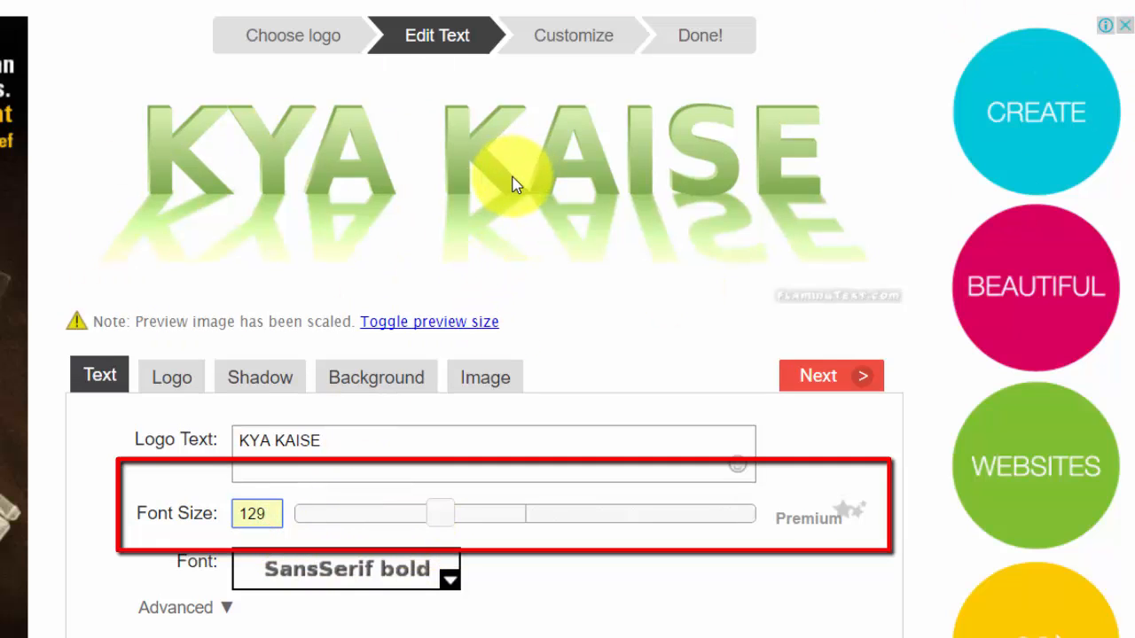
click(278, 440)
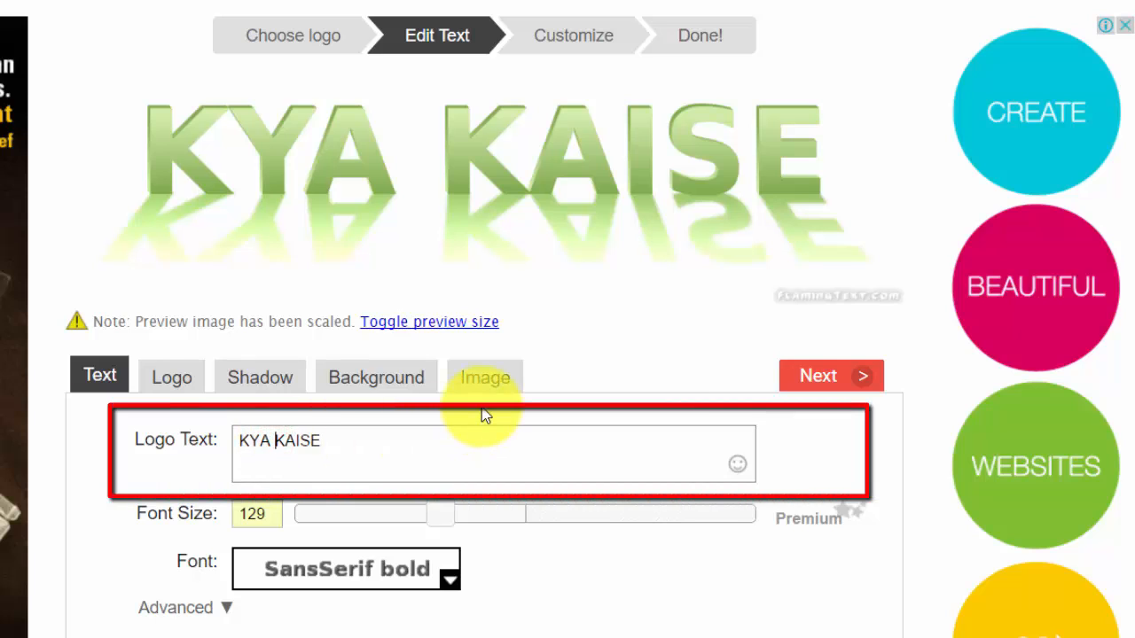
key(Return)
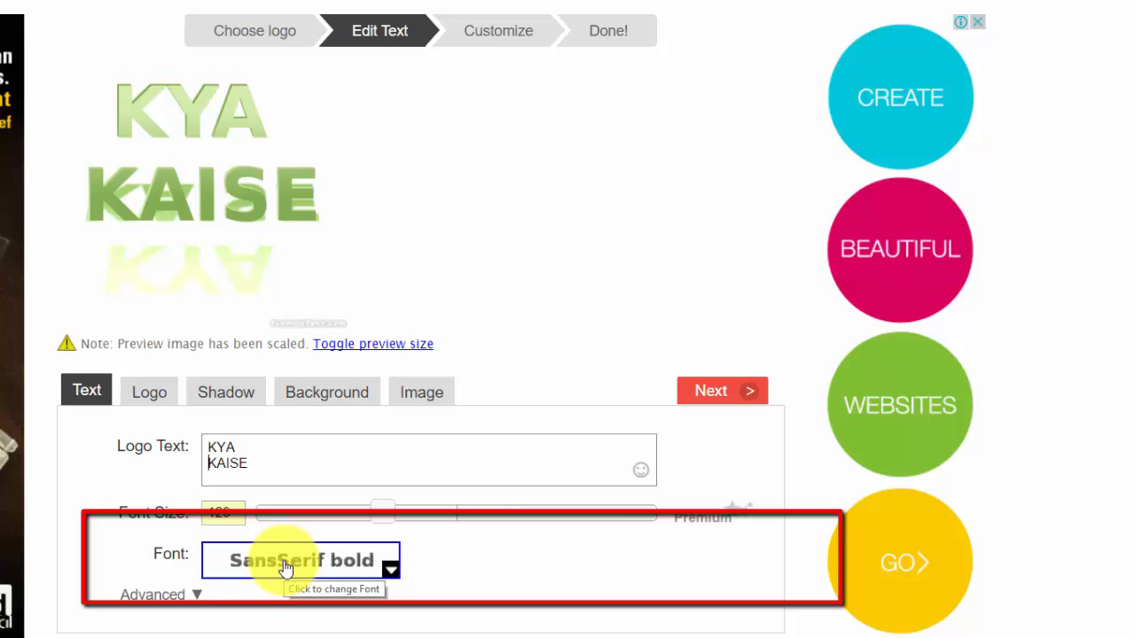
Examine the European fonts and the colour choices for the logo's top and bottom colours, leaving them as they are.
click(284, 569)
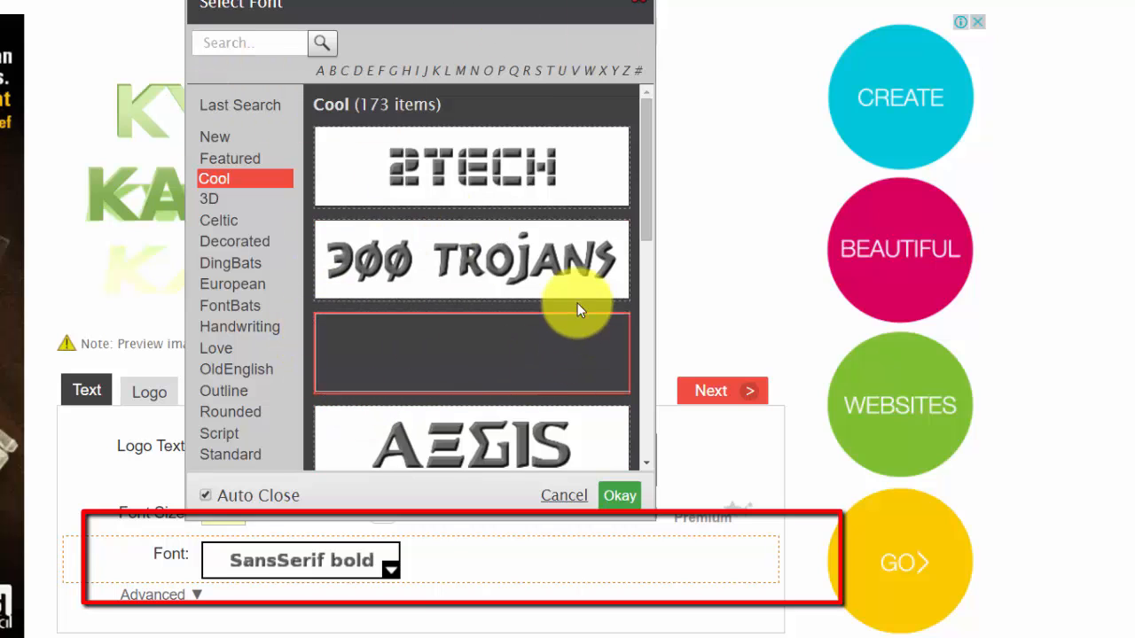
click(264, 286)
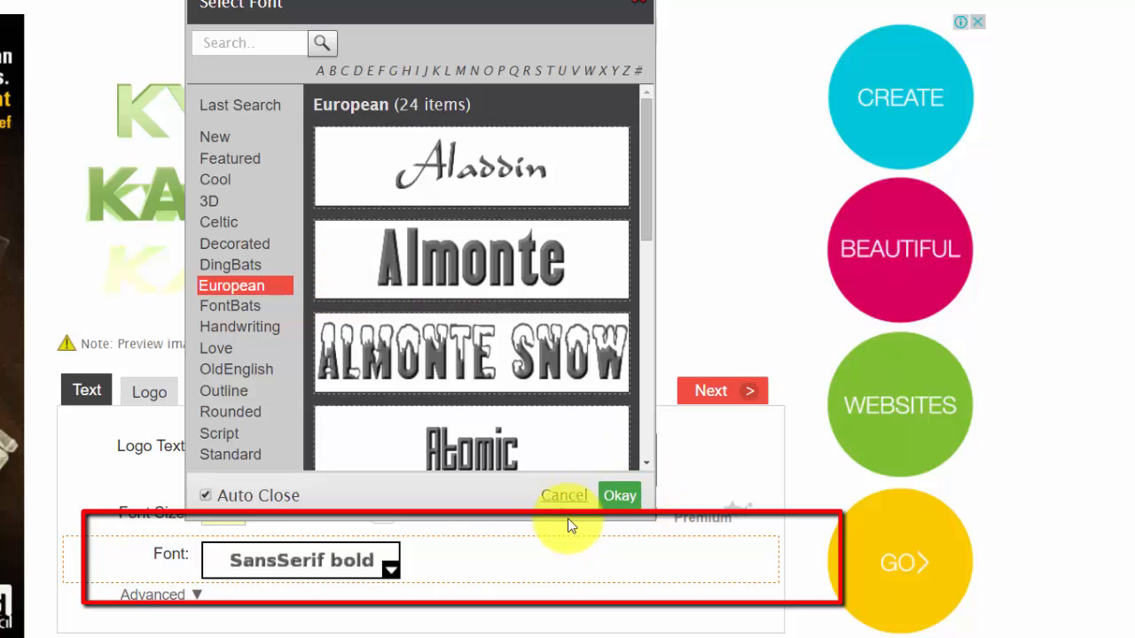
click(562, 498)
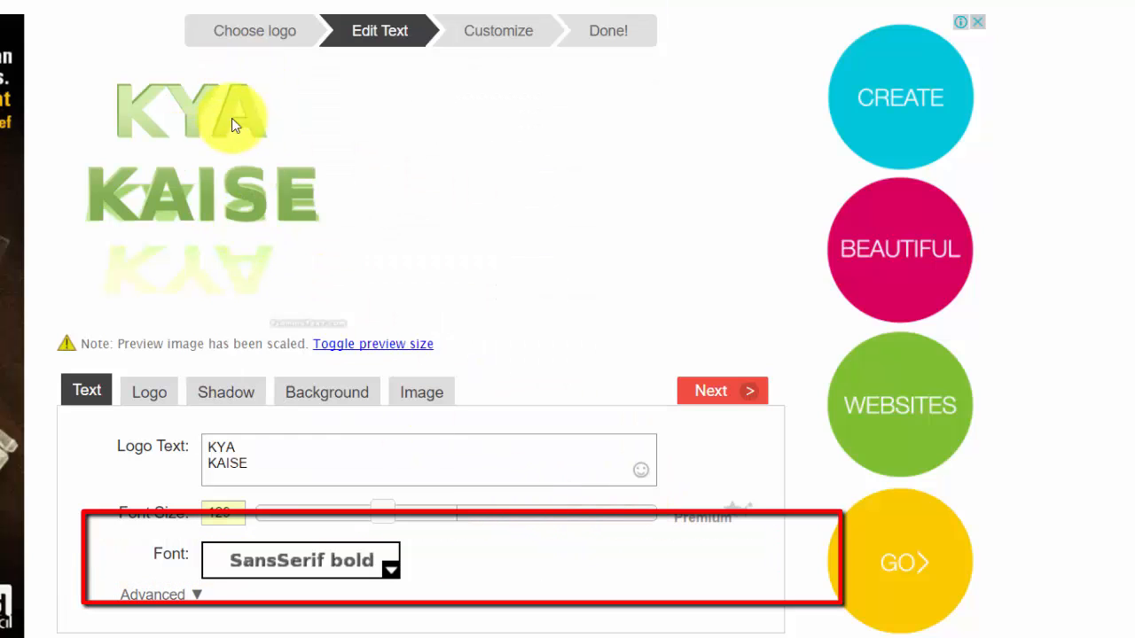
click(153, 394)
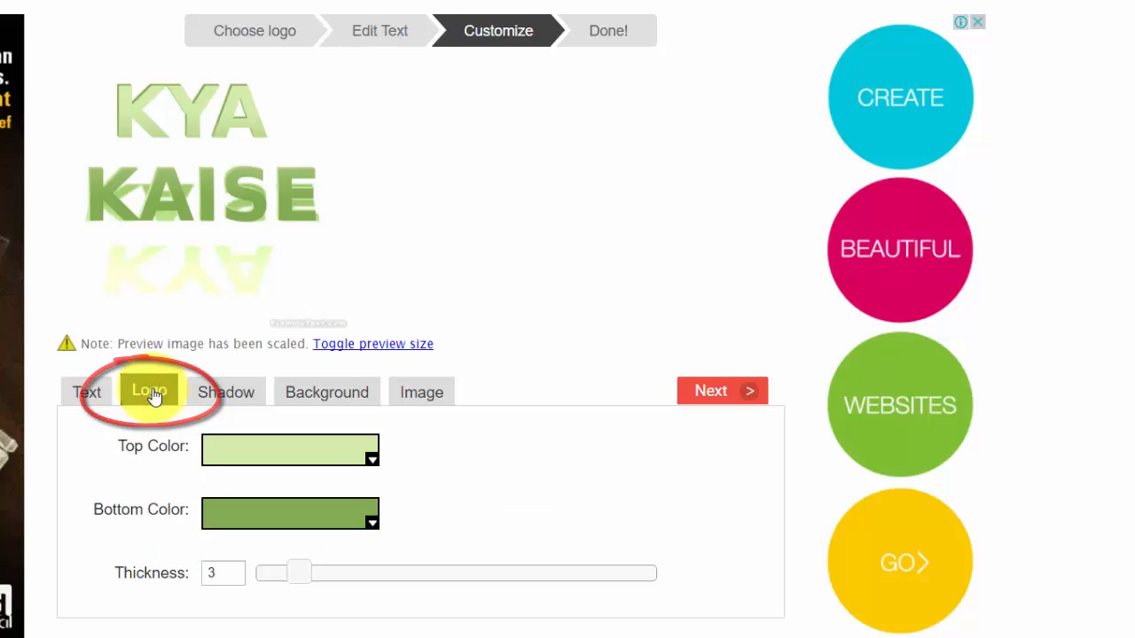
click(229, 455)
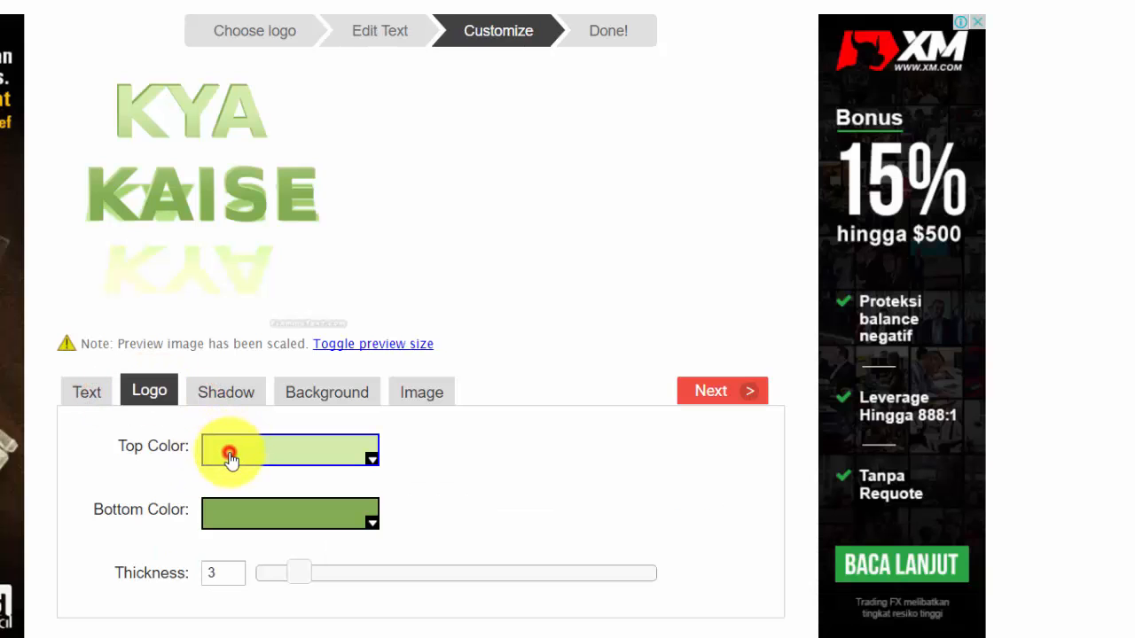
click(230, 454)
click(266, 523)
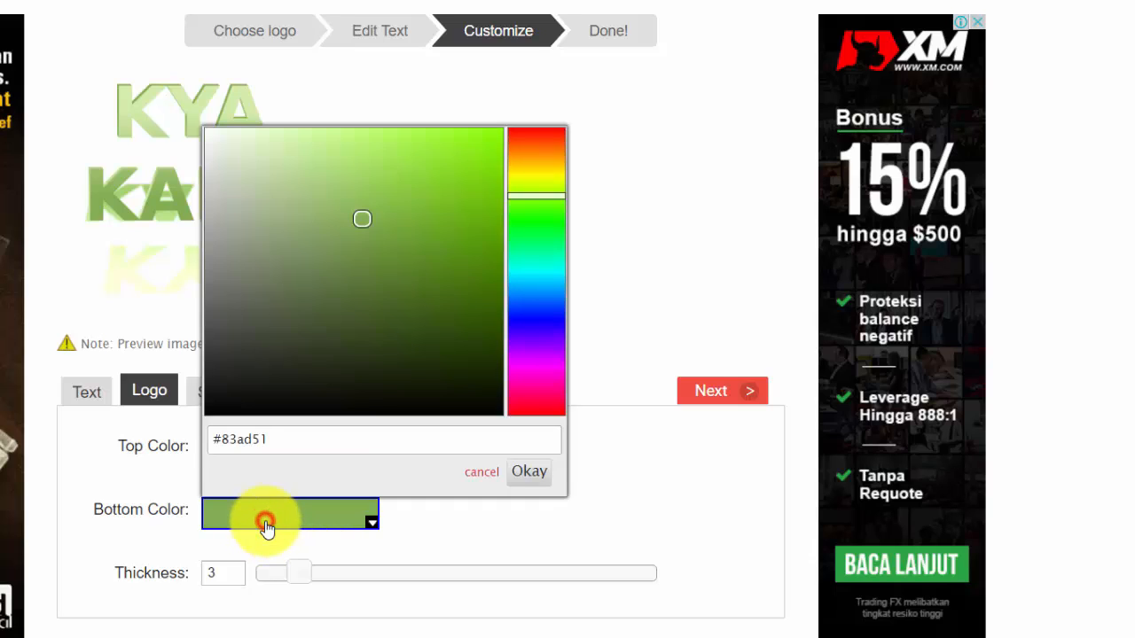
click(266, 522)
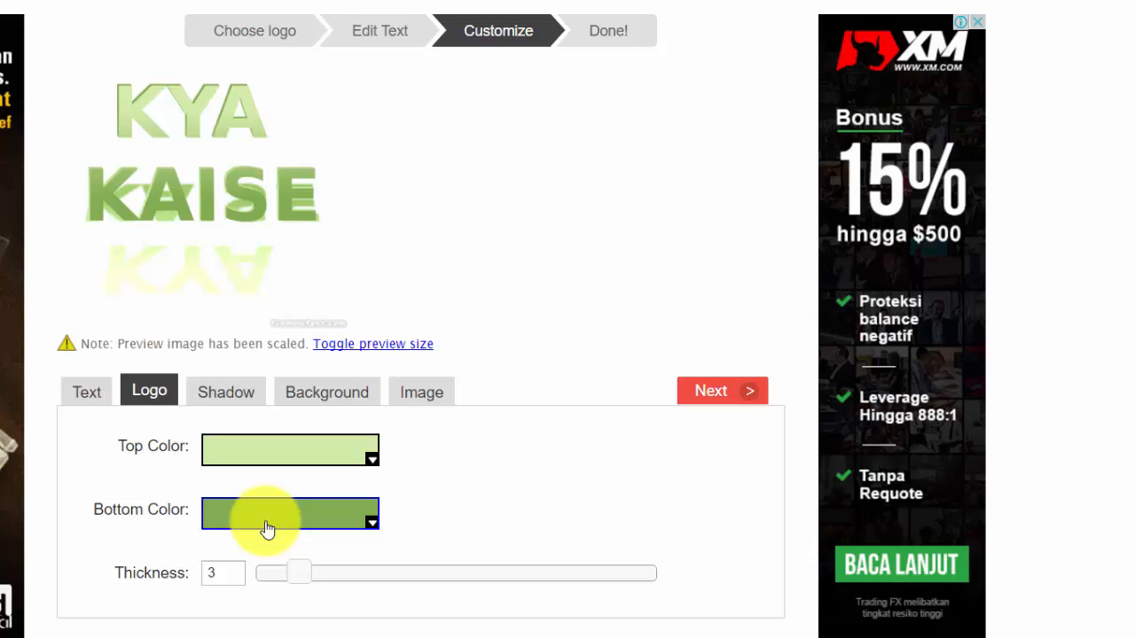
Turn off the logo's shadow and set its background type to Transparent.
click(224, 399)
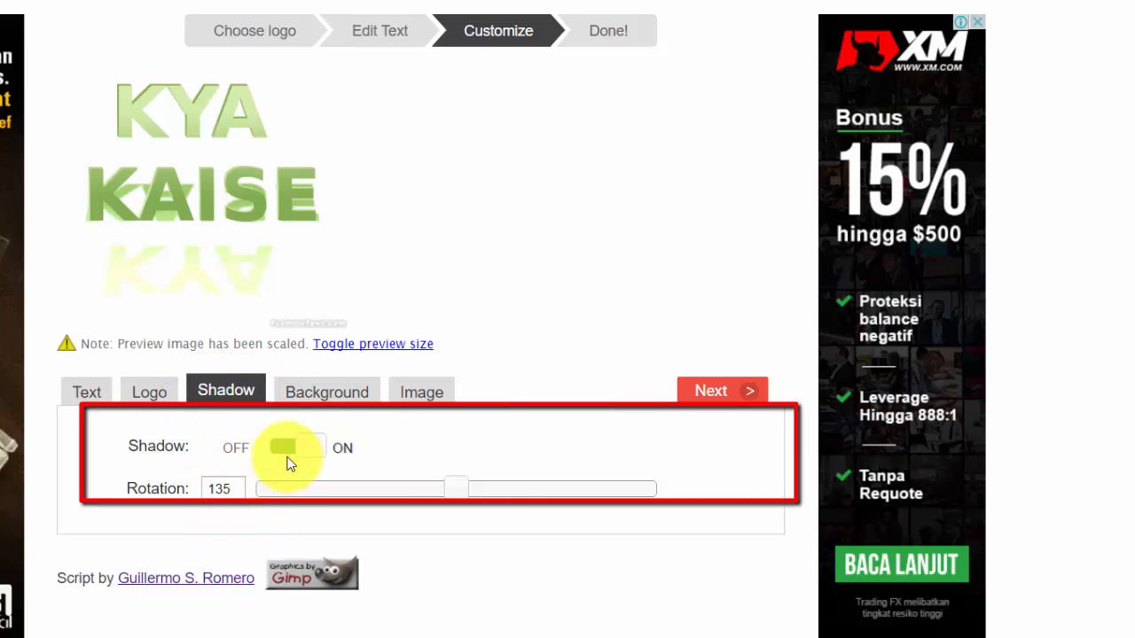
click(353, 449)
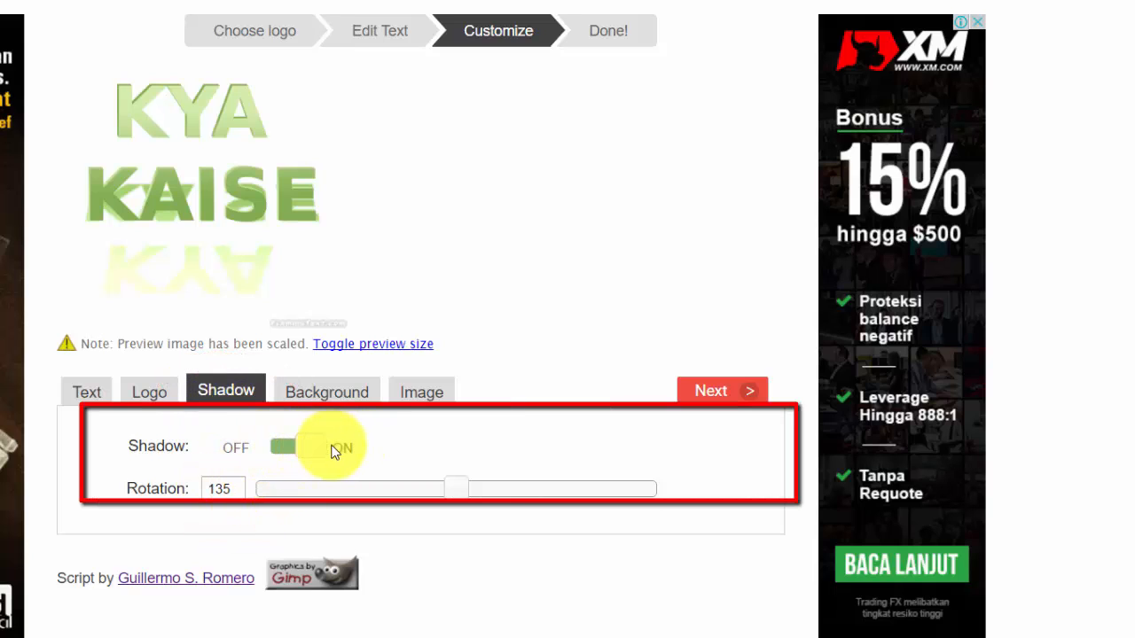
click(276, 446)
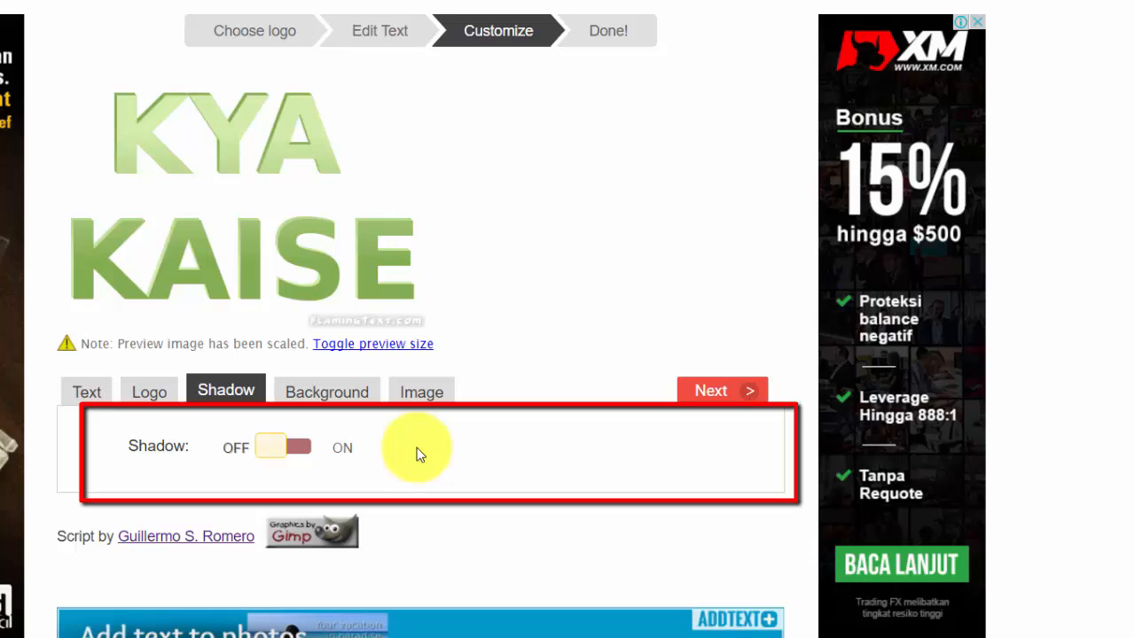
click(328, 394)
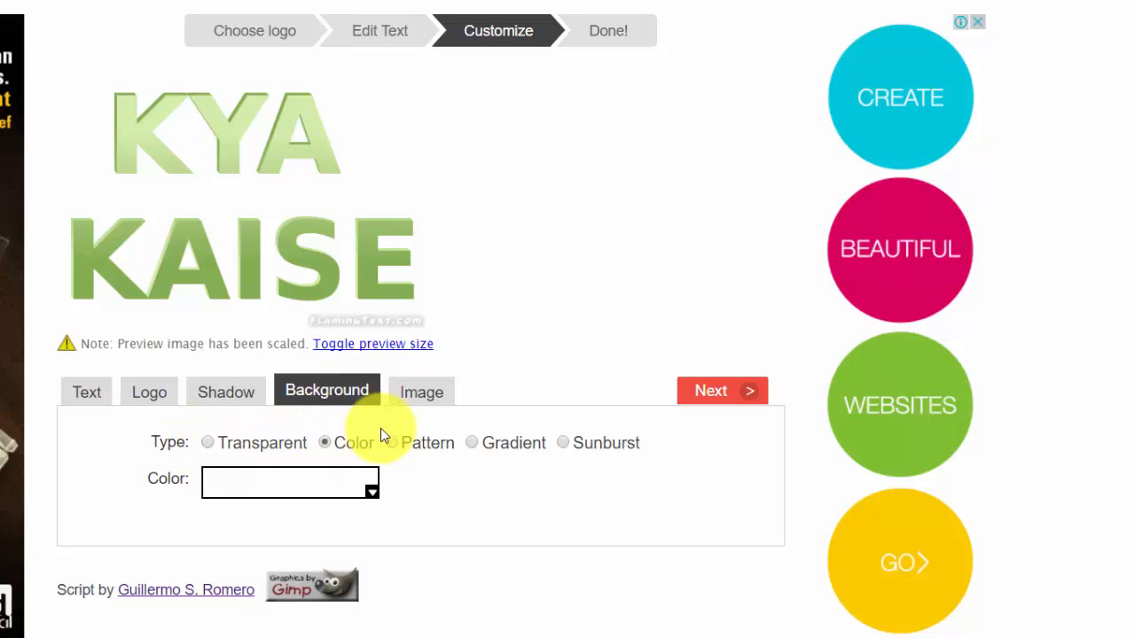
click(209, 443)
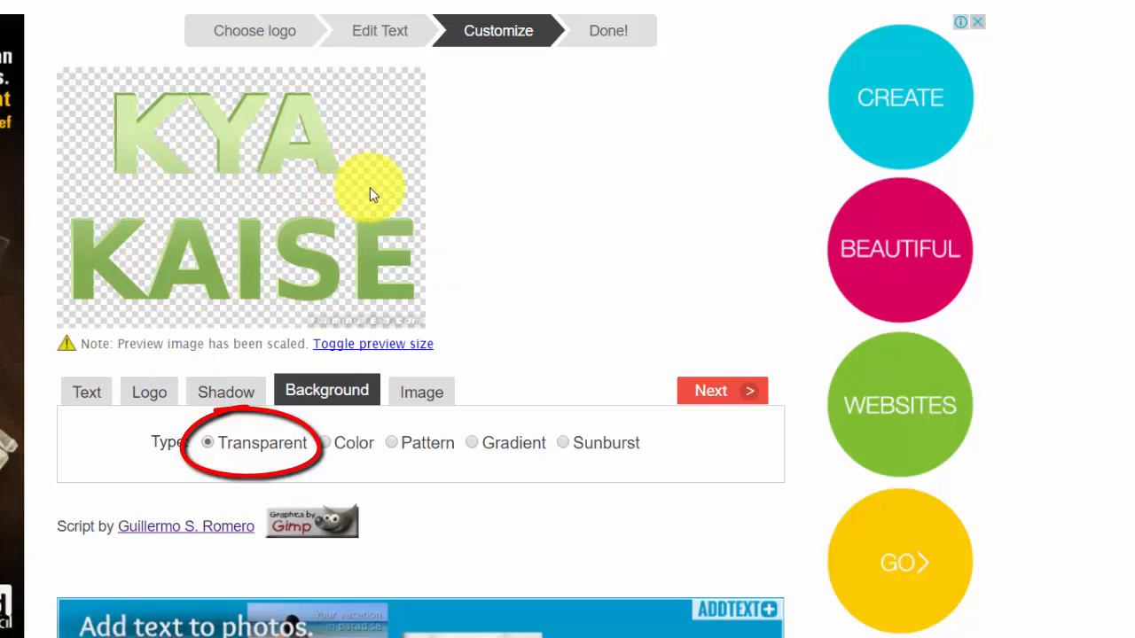
Try the Color, Pattern, Gradient and Sunburst background types on the logo.
click(326, 443)
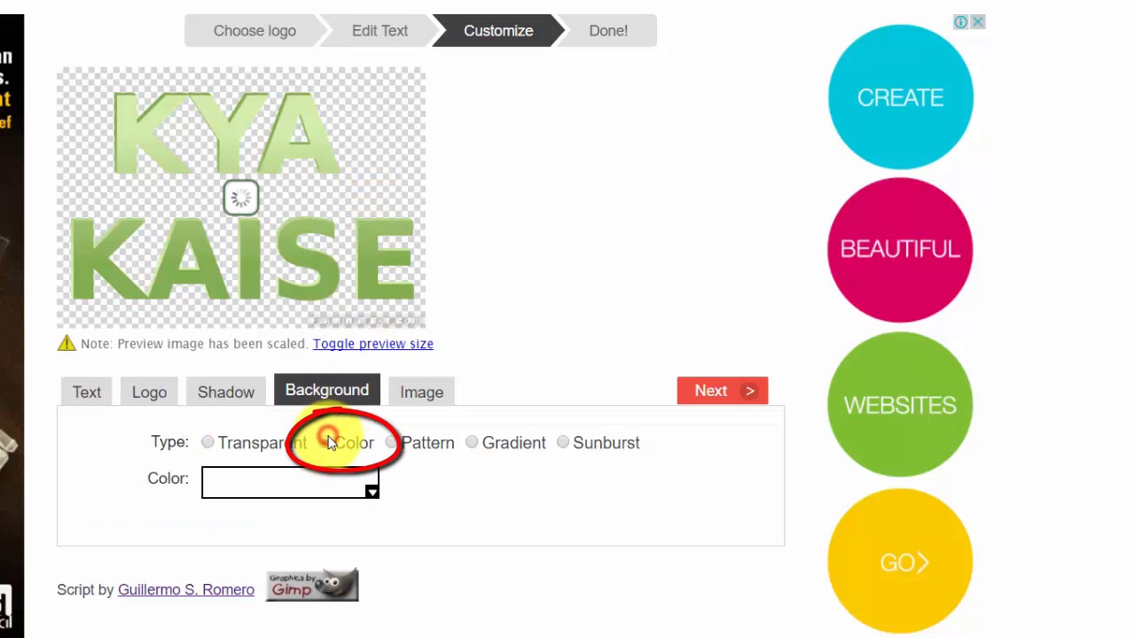
click(324, 488)
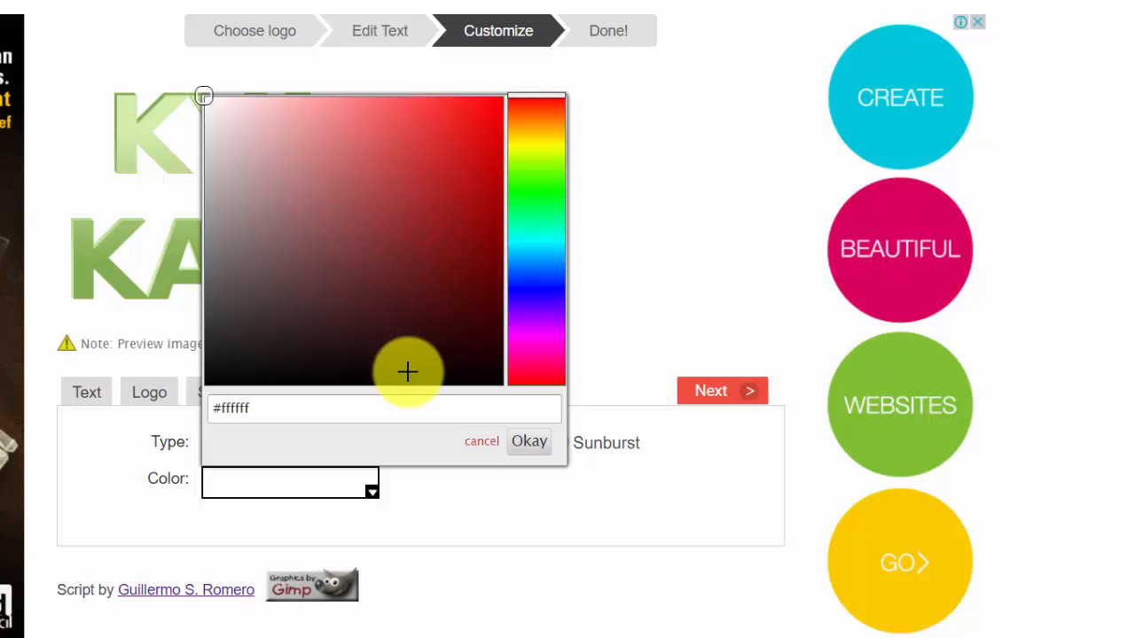
click(481, 443)
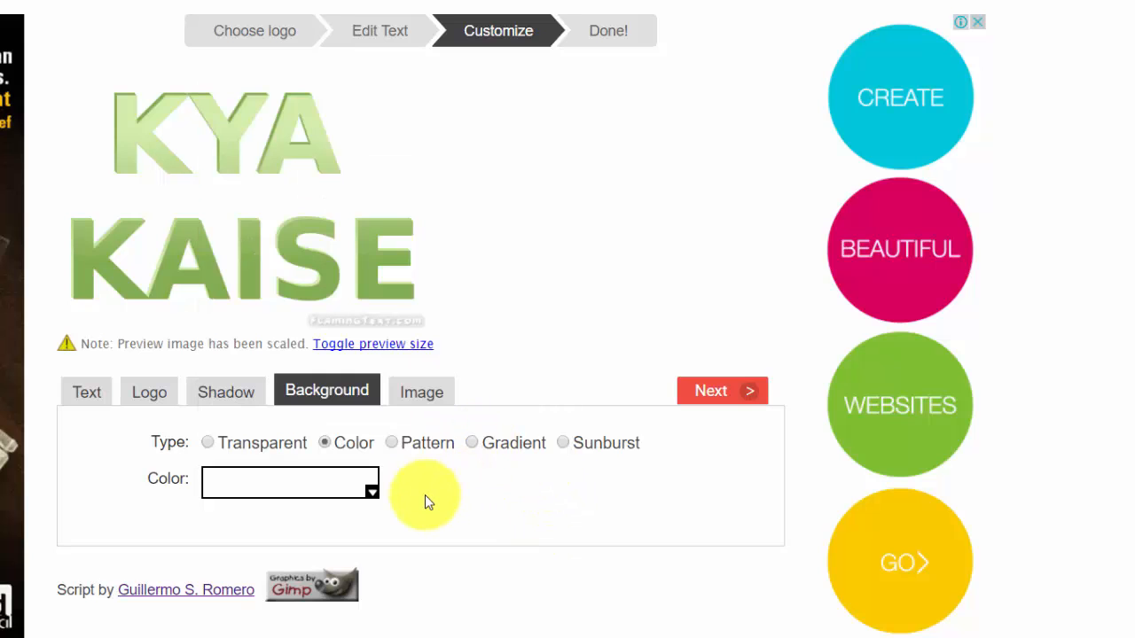
click(393, 442)
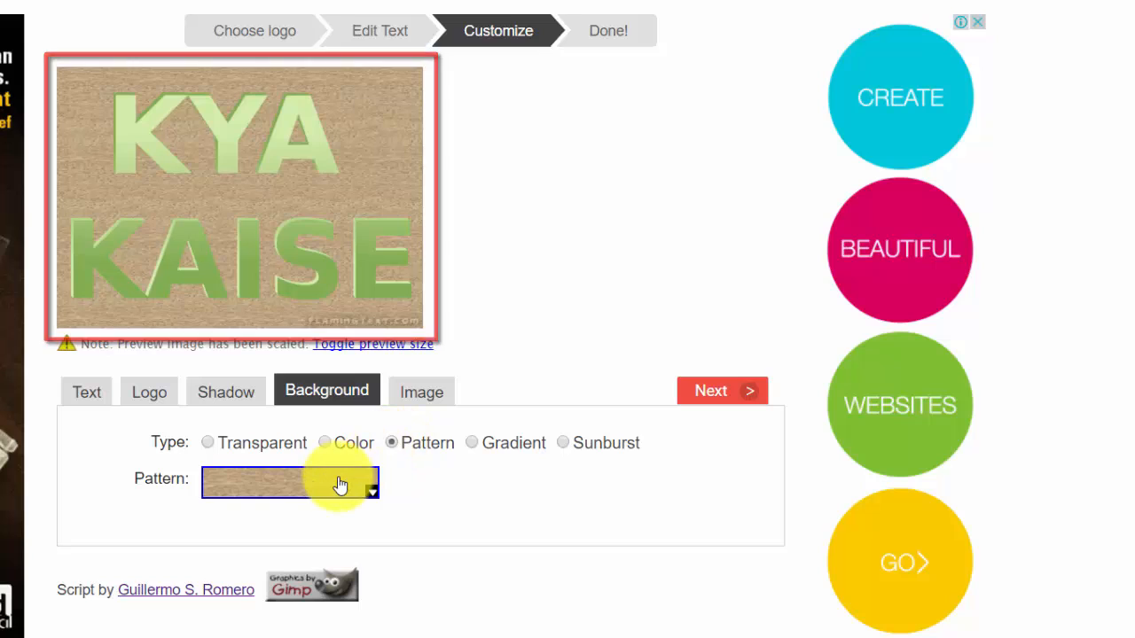
click(336, 482)
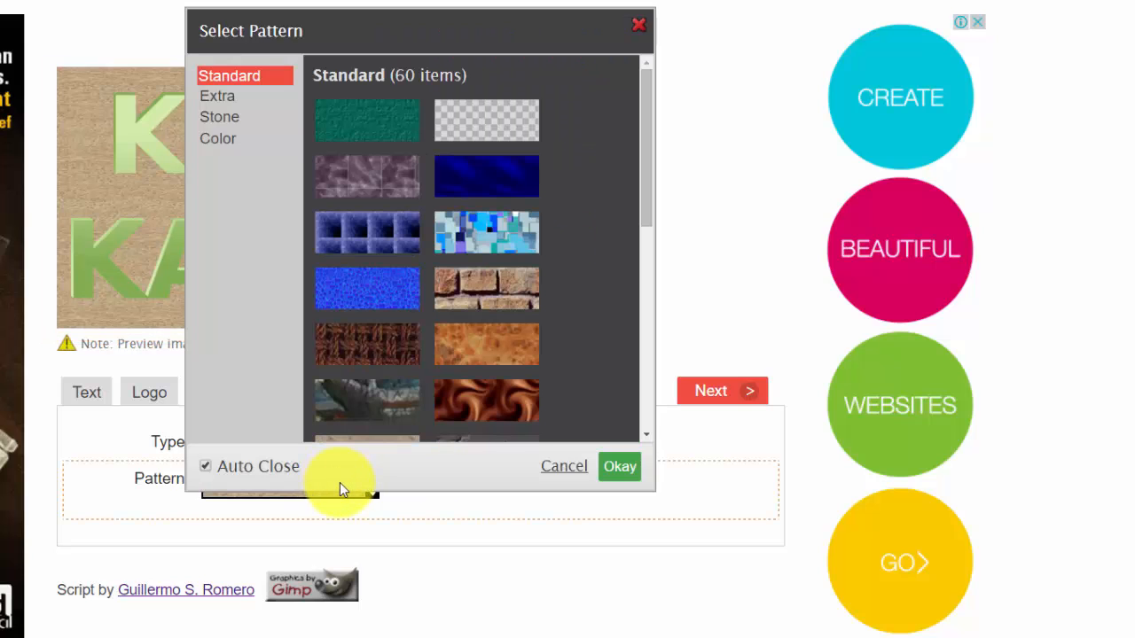
click(567, 466)
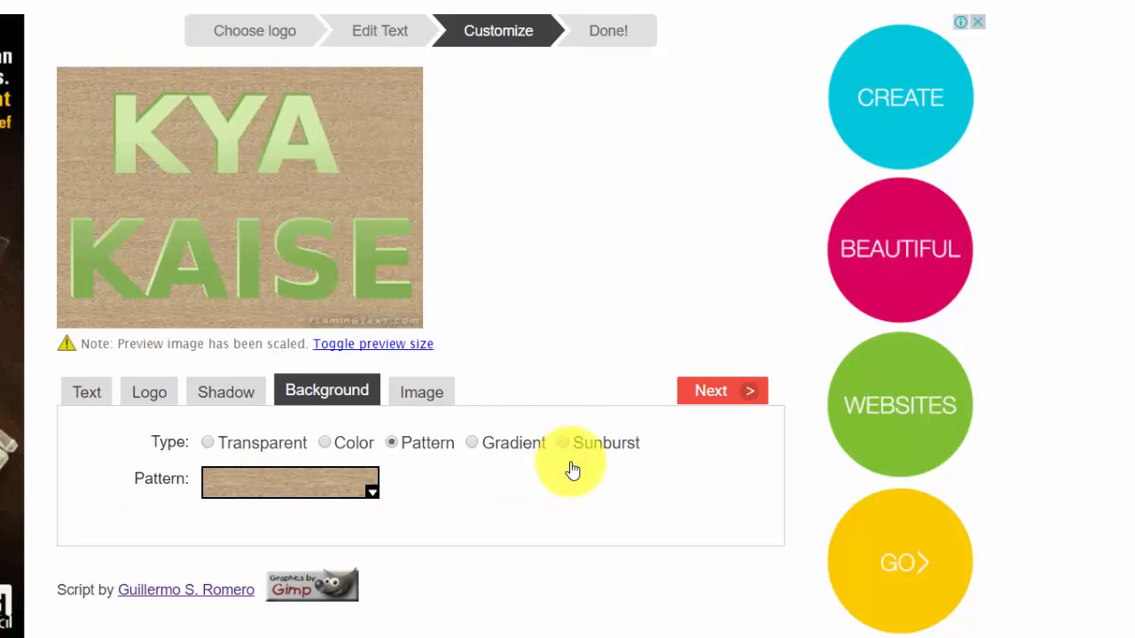
click(470, 442)
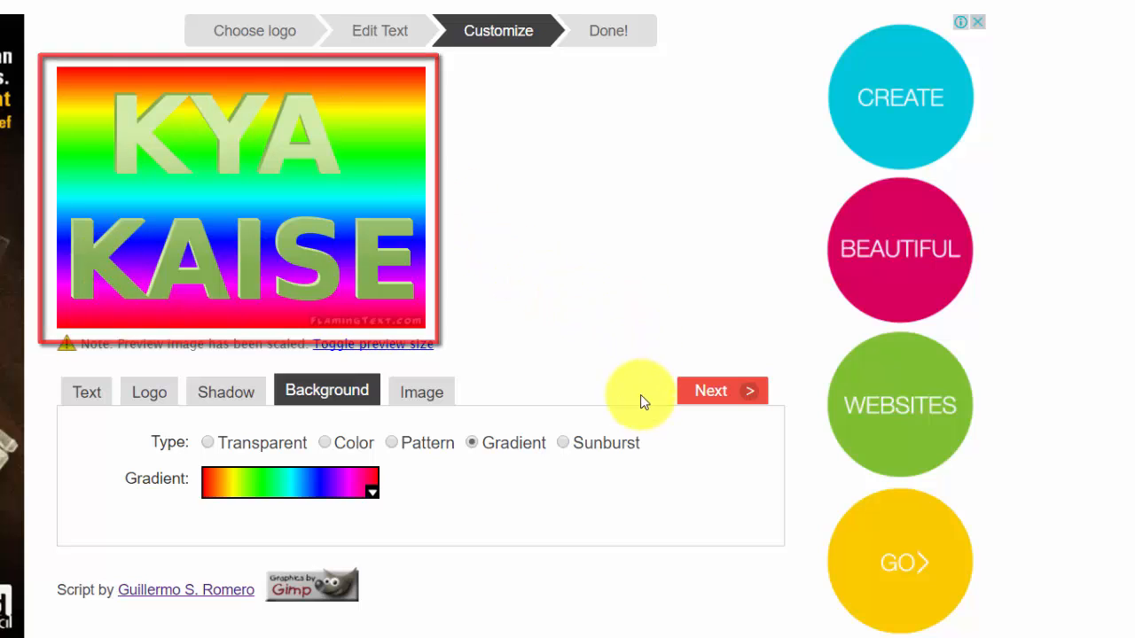
click(565, 443)
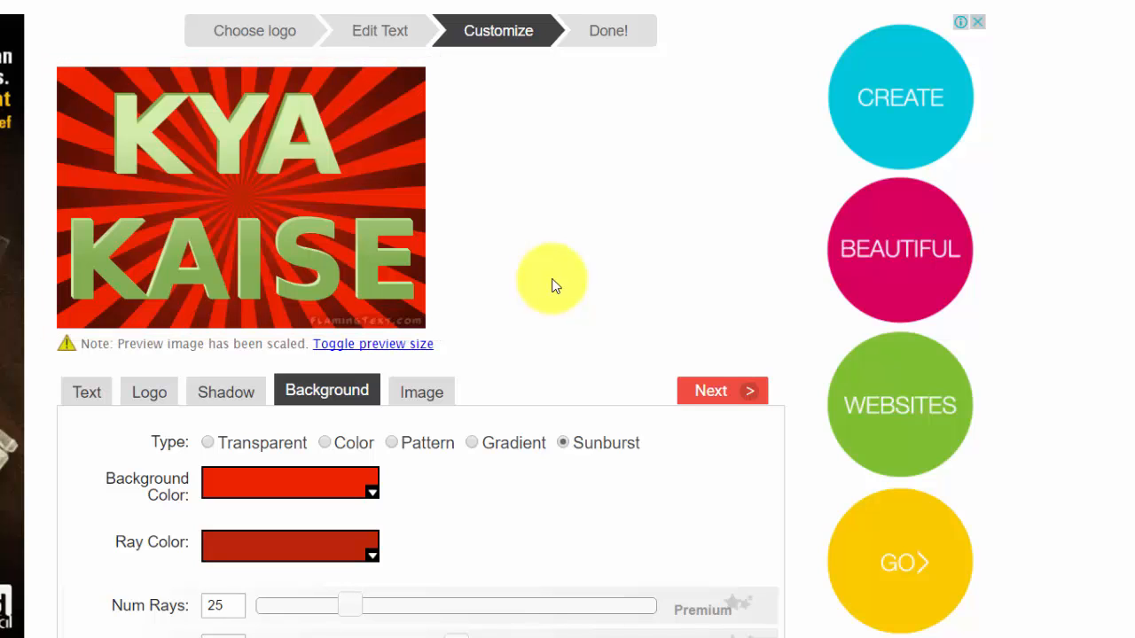
Return the logo's background to Transparent and proceed to the finished logo.
click(209, 443)
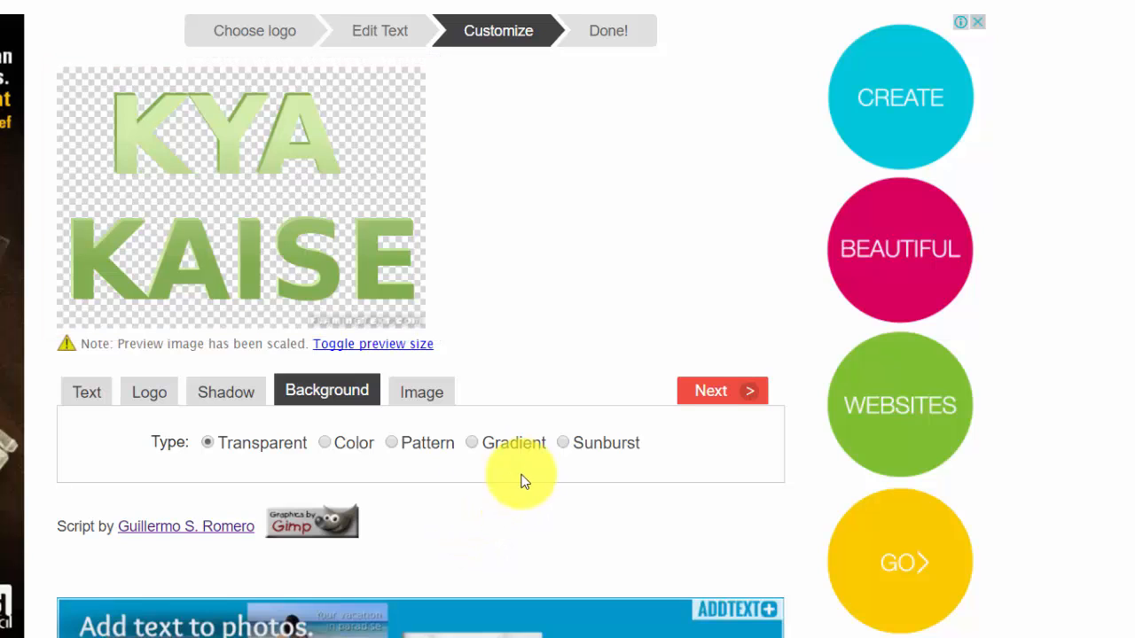
click(737, 393)
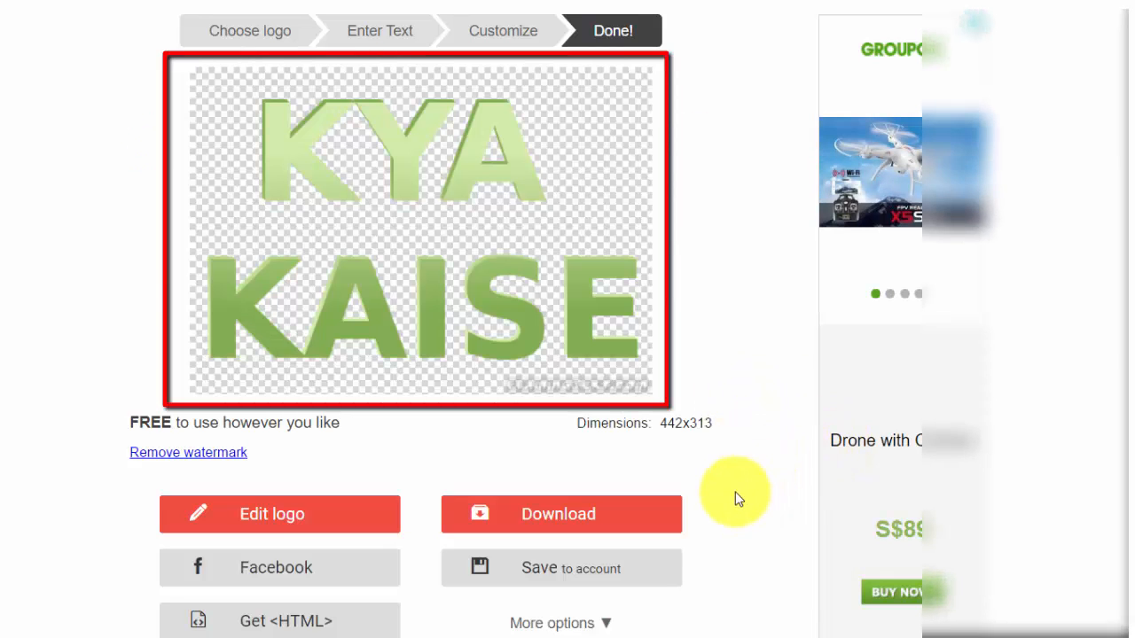
Download the finished logo as a PNG image named FT Logo into the YT WaterMark folder.
scroll(729, 509, down, 1)
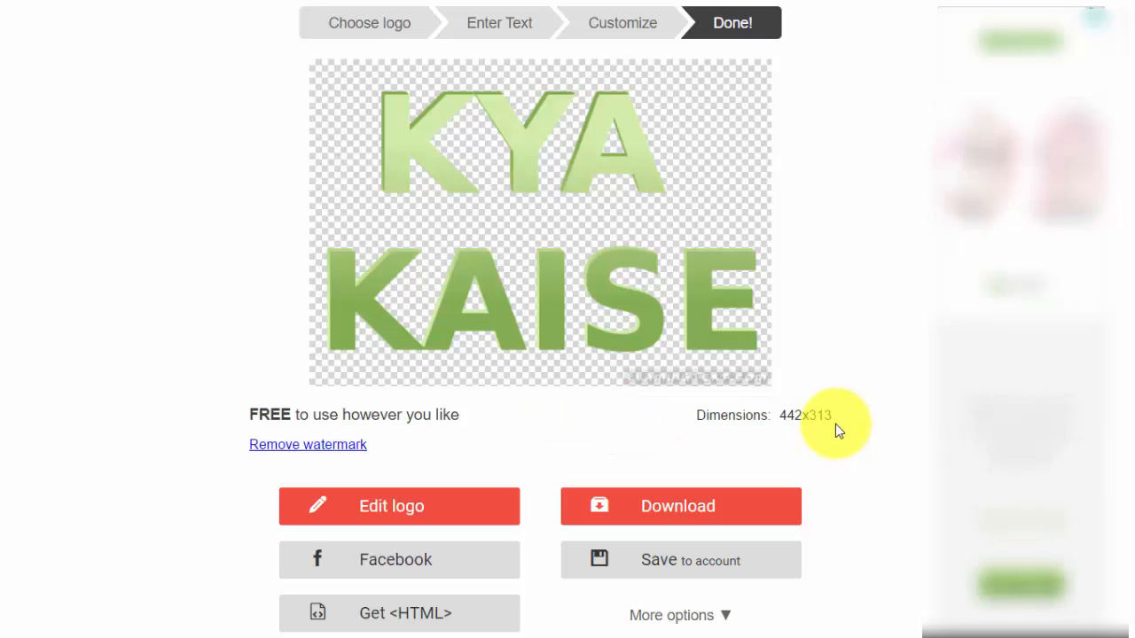
mouse_move(645, 228)
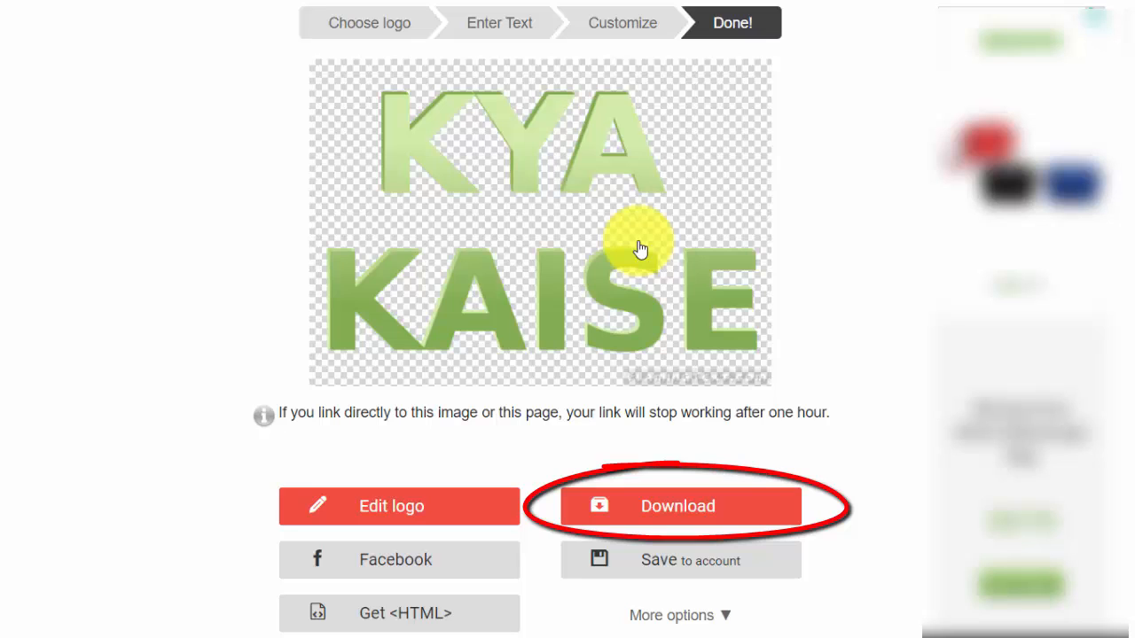
click(740, 505)
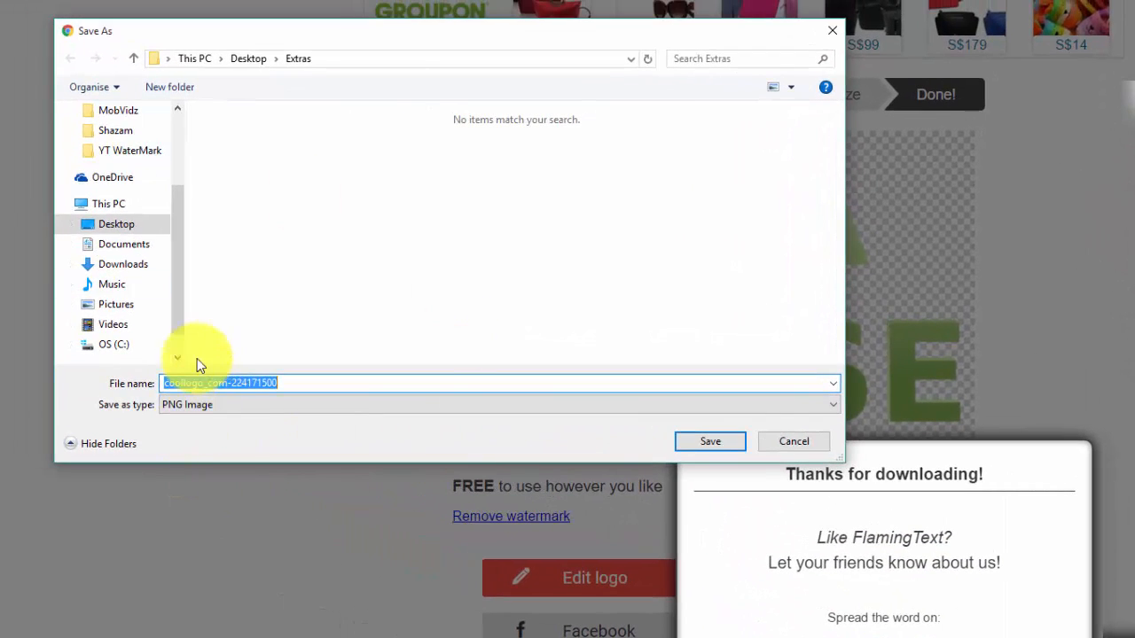
scroll(159, 108, up, 1)
click(133, 210)
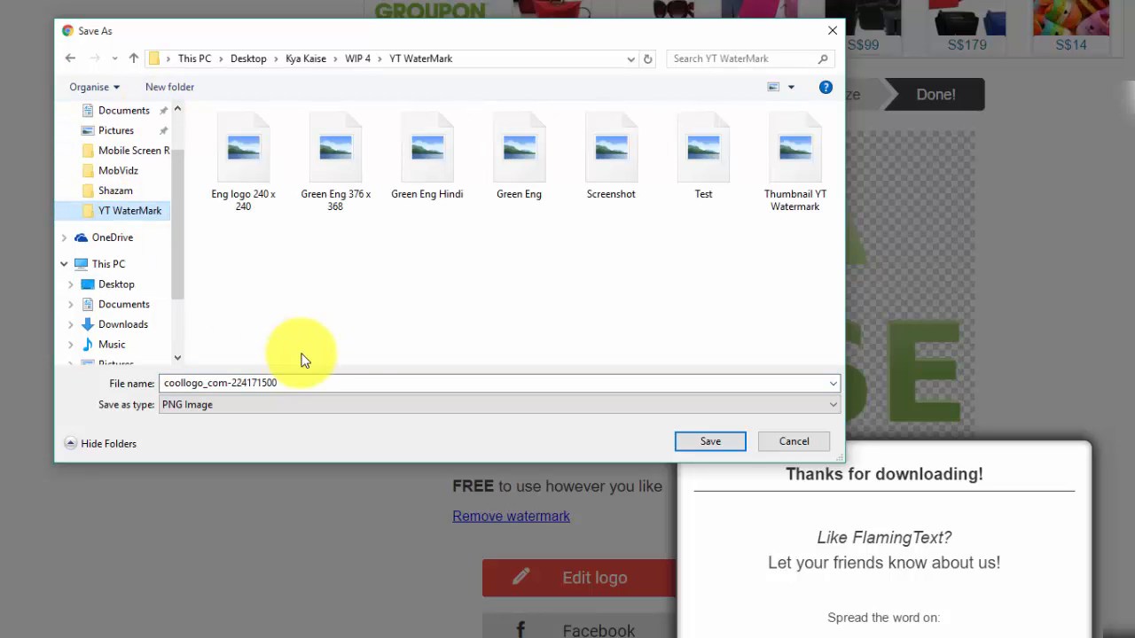
double_click(347, 383)
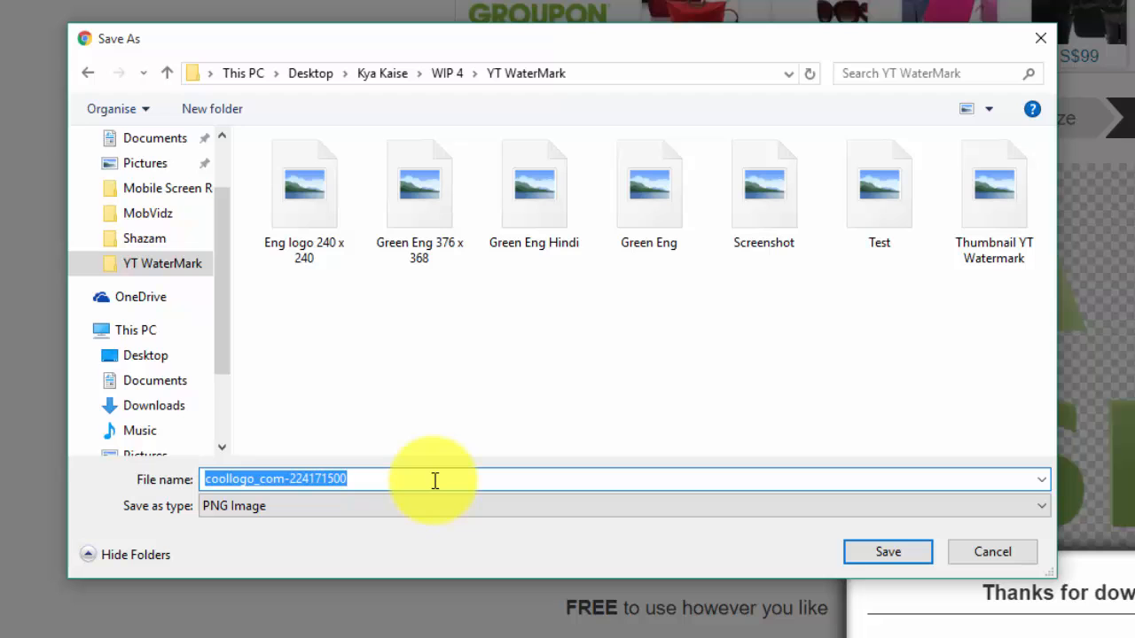
text(FT Logo)
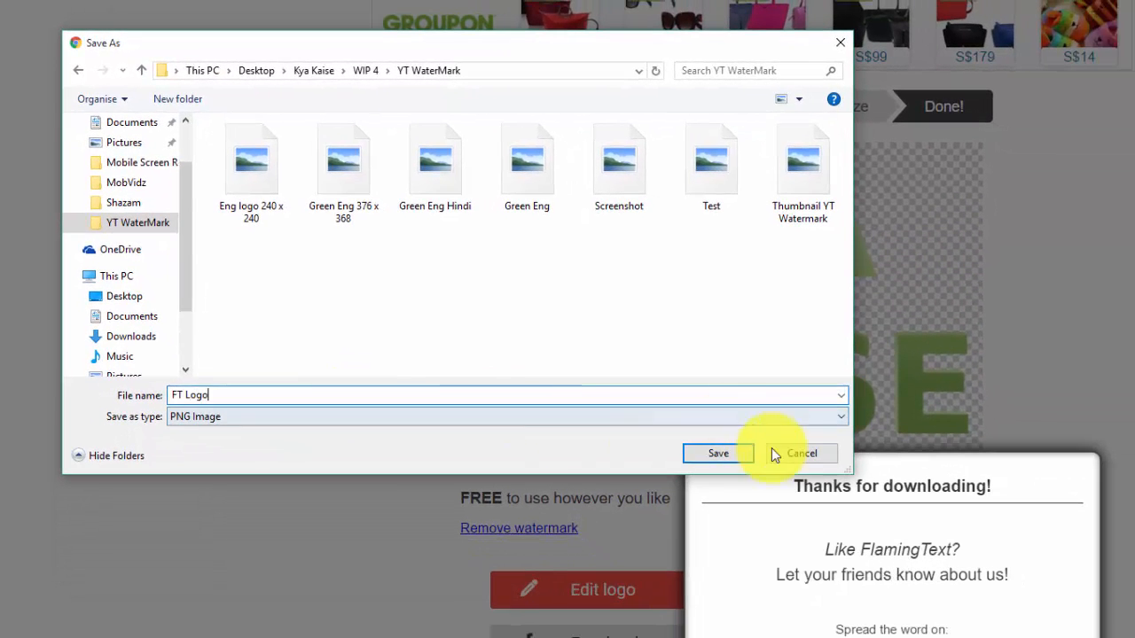
click(722, 453)
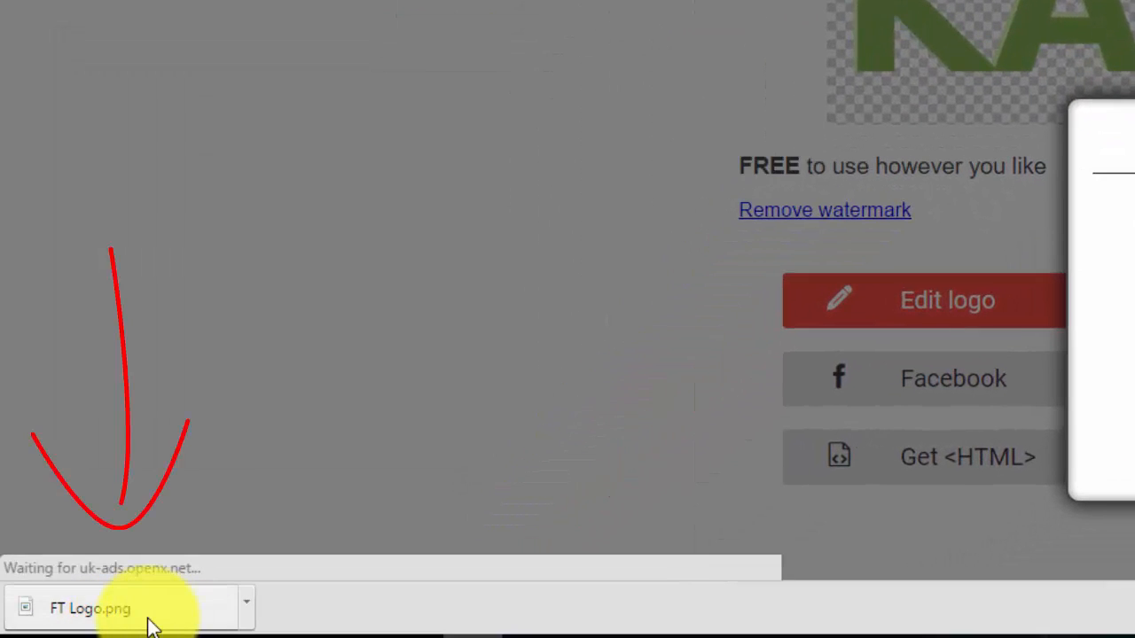
drag(147, 623, 172, 594)
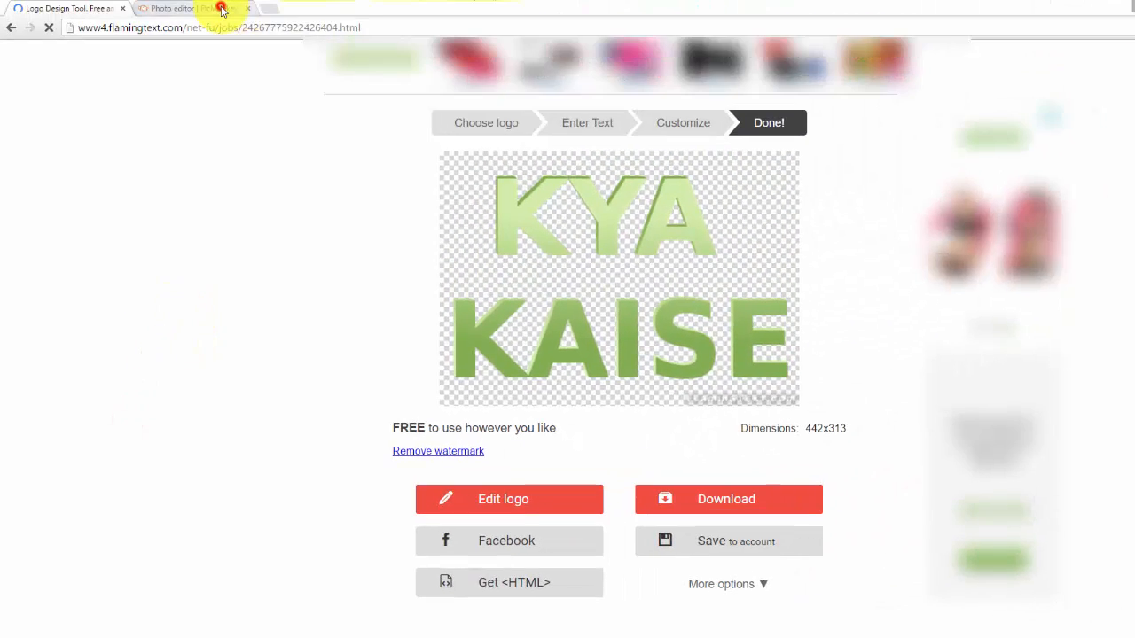
Switch to the PicMonkey site and open its free photo editor without registering.
click(222, 9)
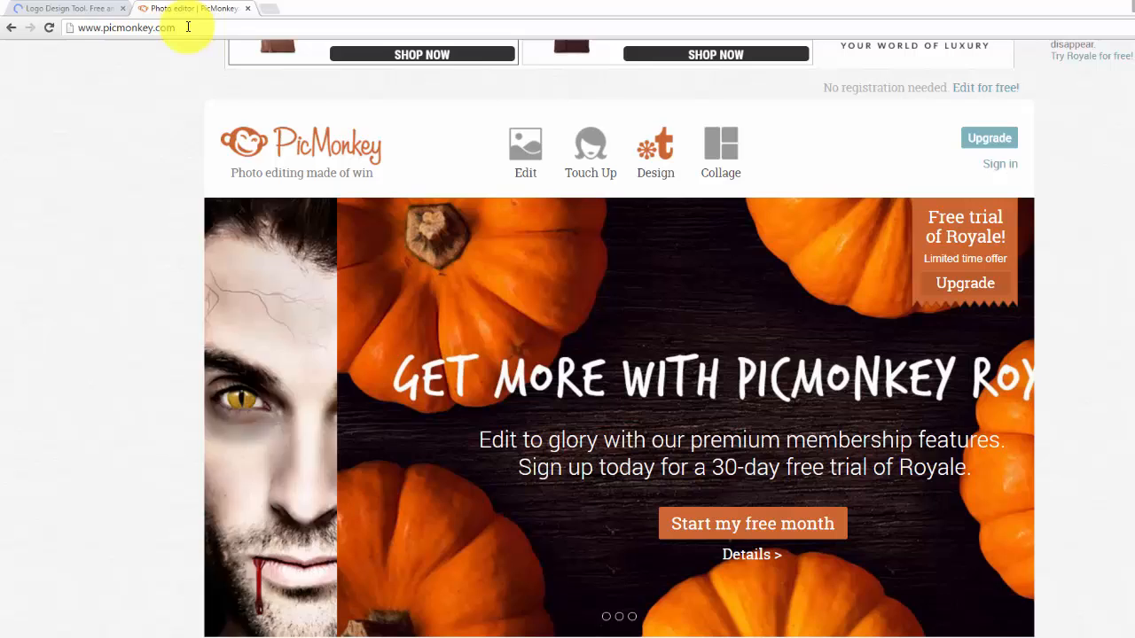
click(186, 26)
click(188, 27)
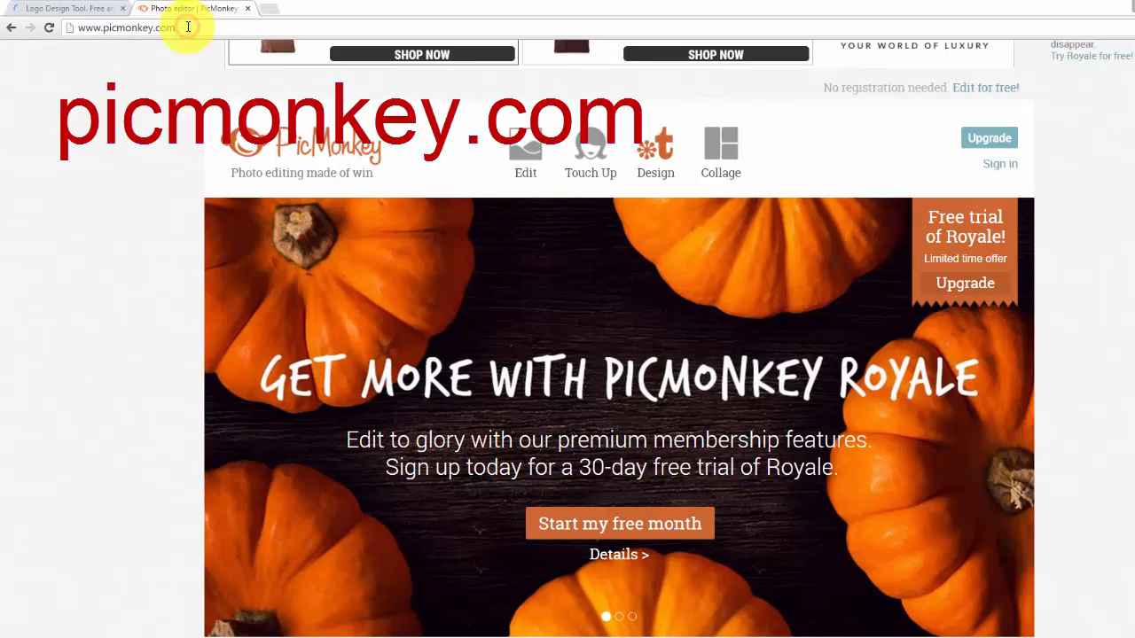
click(721, 209)
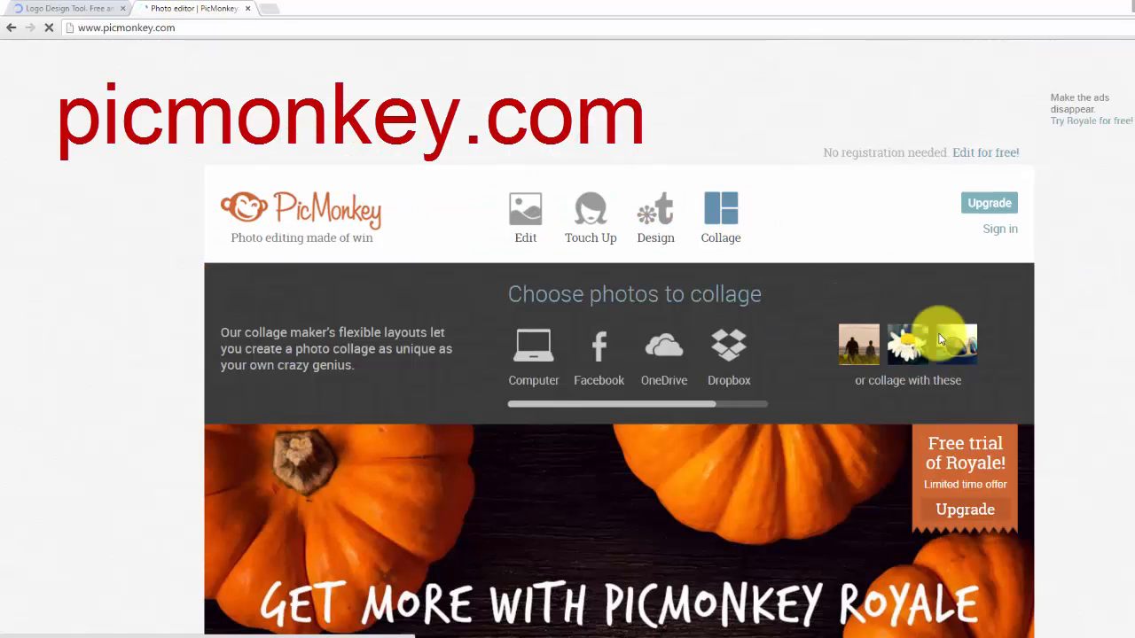
click(1071, 332)
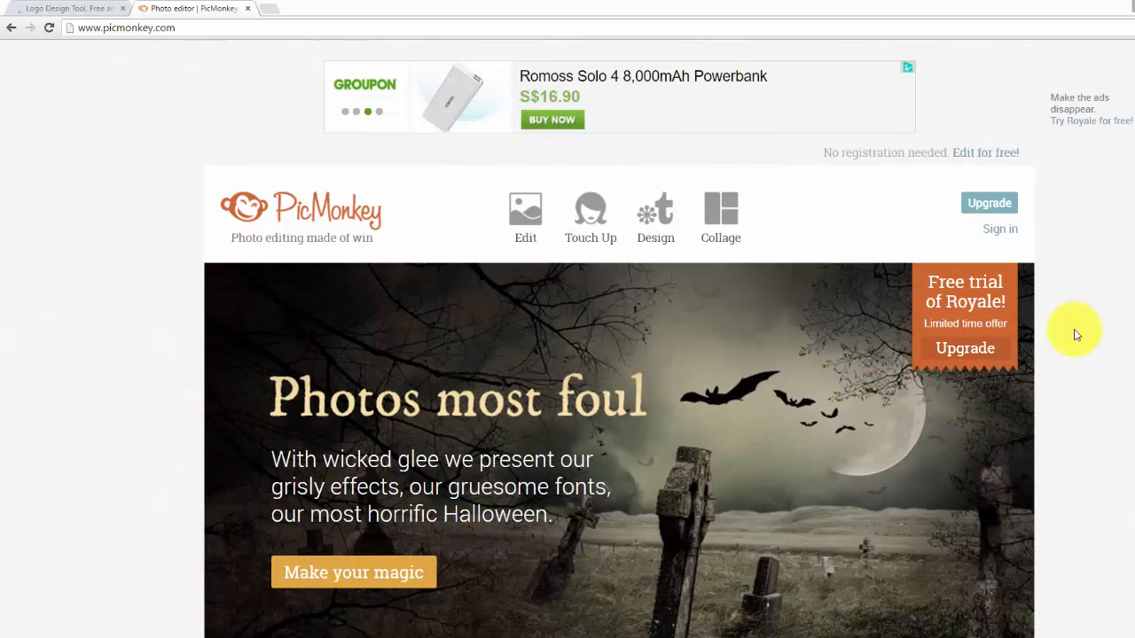
click(982, 156)
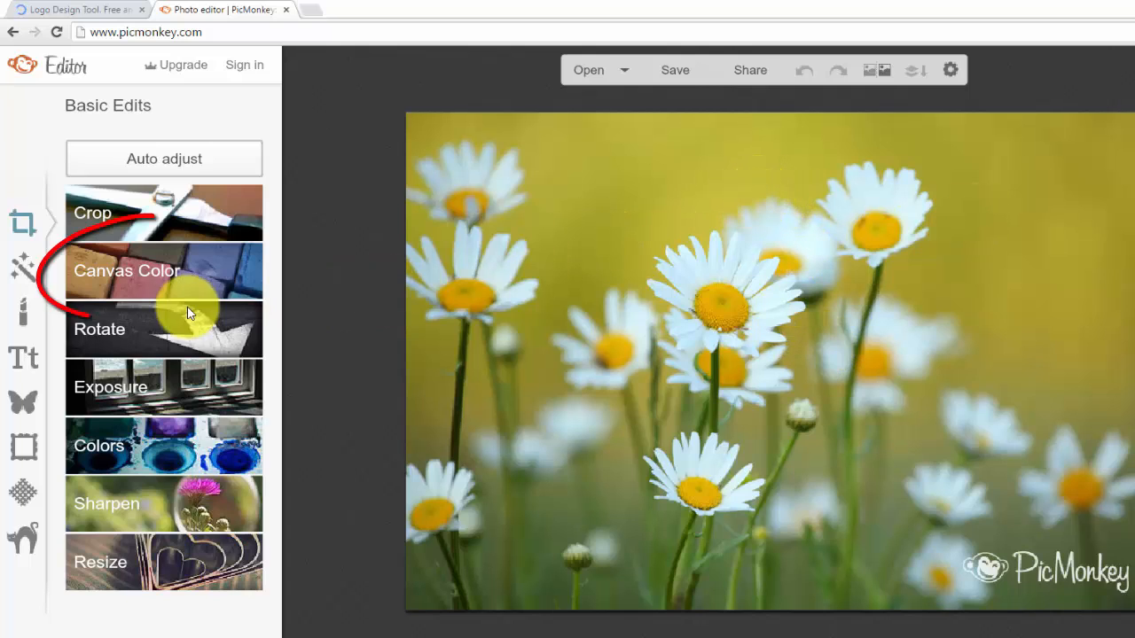
Change the canvas color to a transparent canvas and apply it.
click(143, 277)
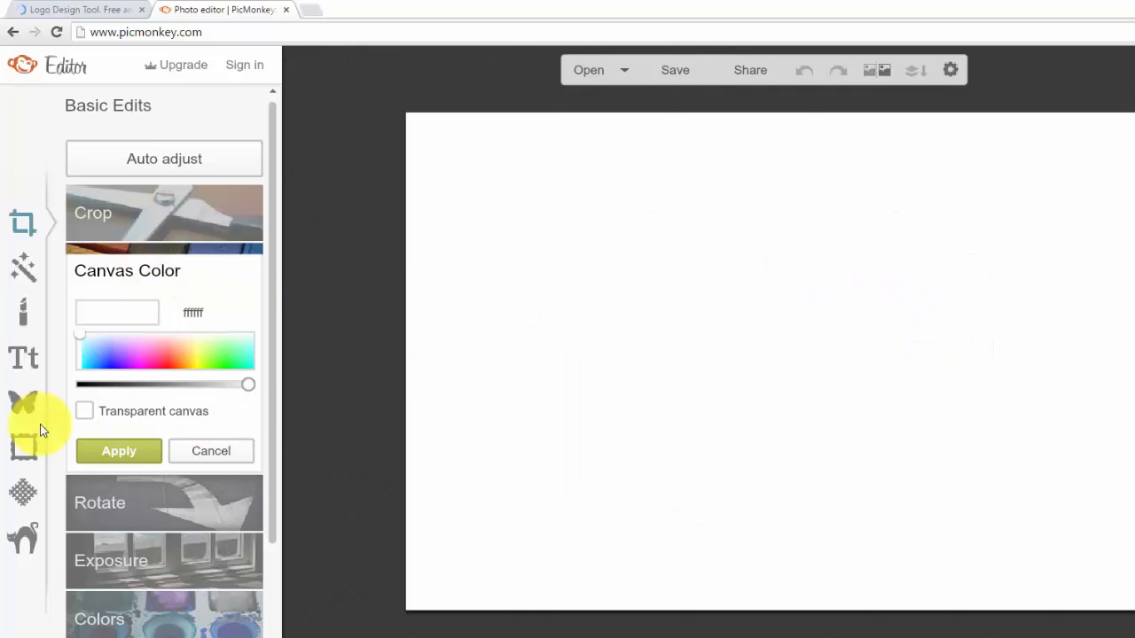
click(85, 411)
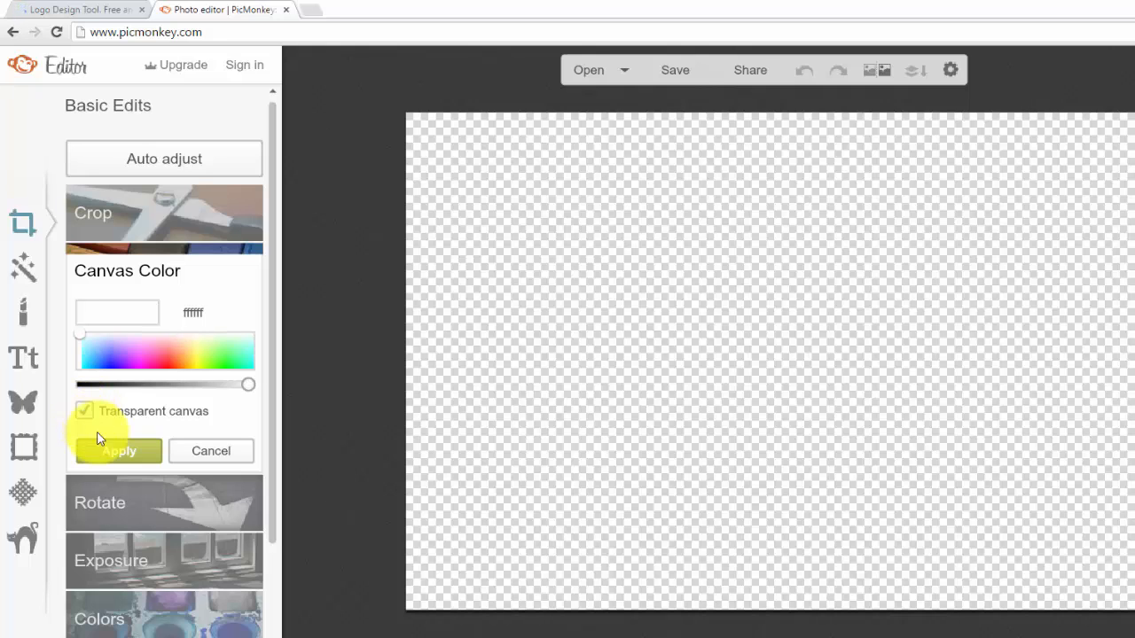
click(138, 457)
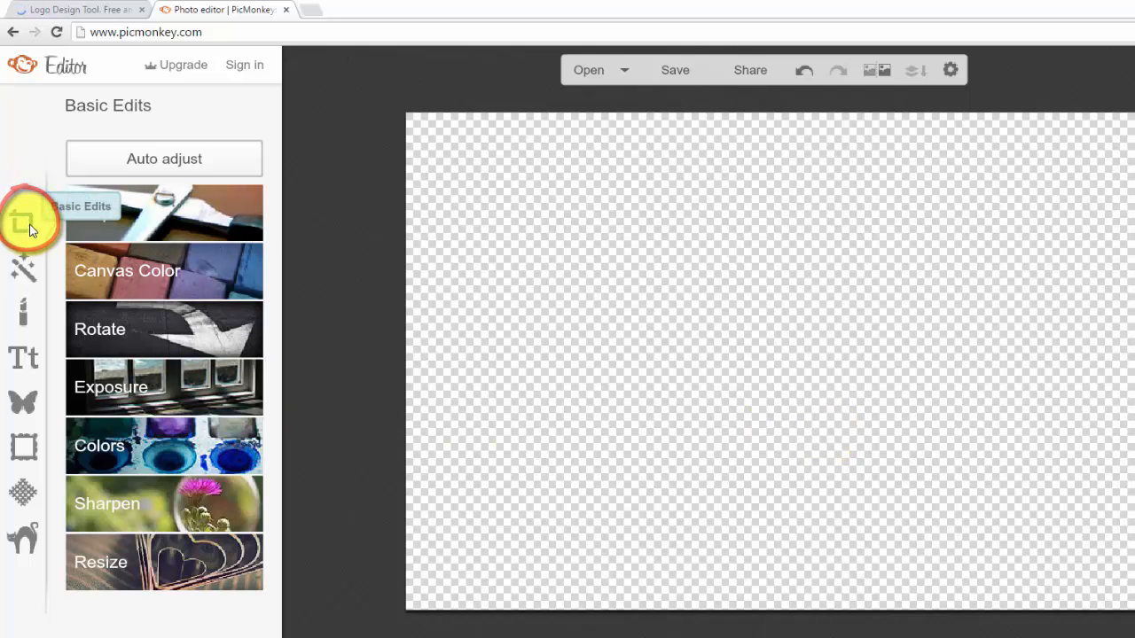
Crop the transparent canvas to 240 x 240 with Scale photo enabled.
click(151, 213)
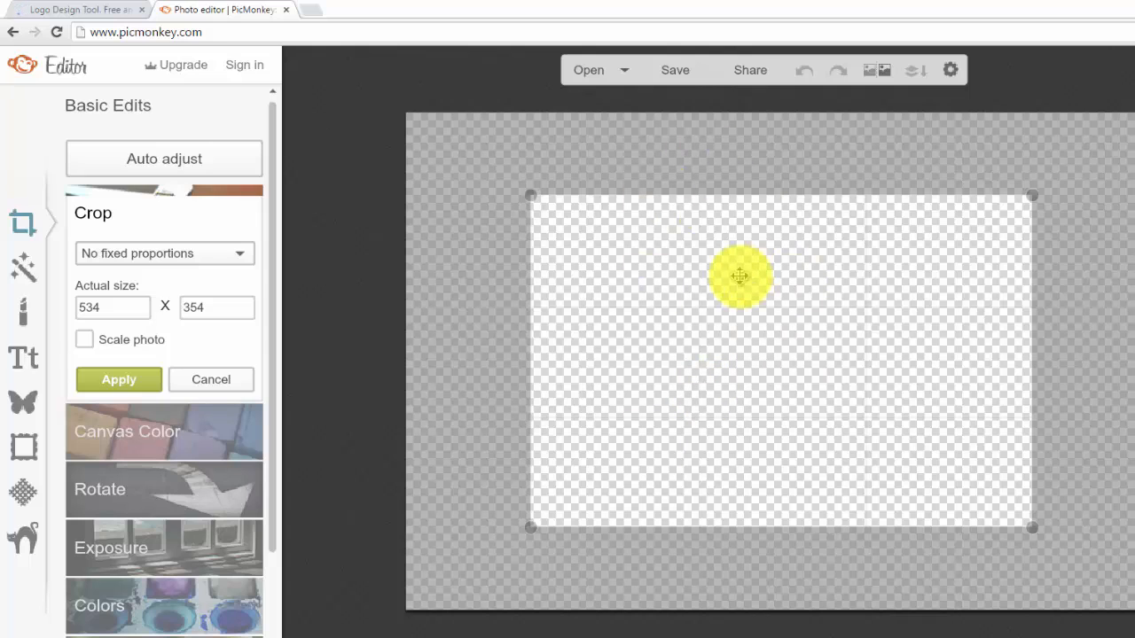
click(85, 343)
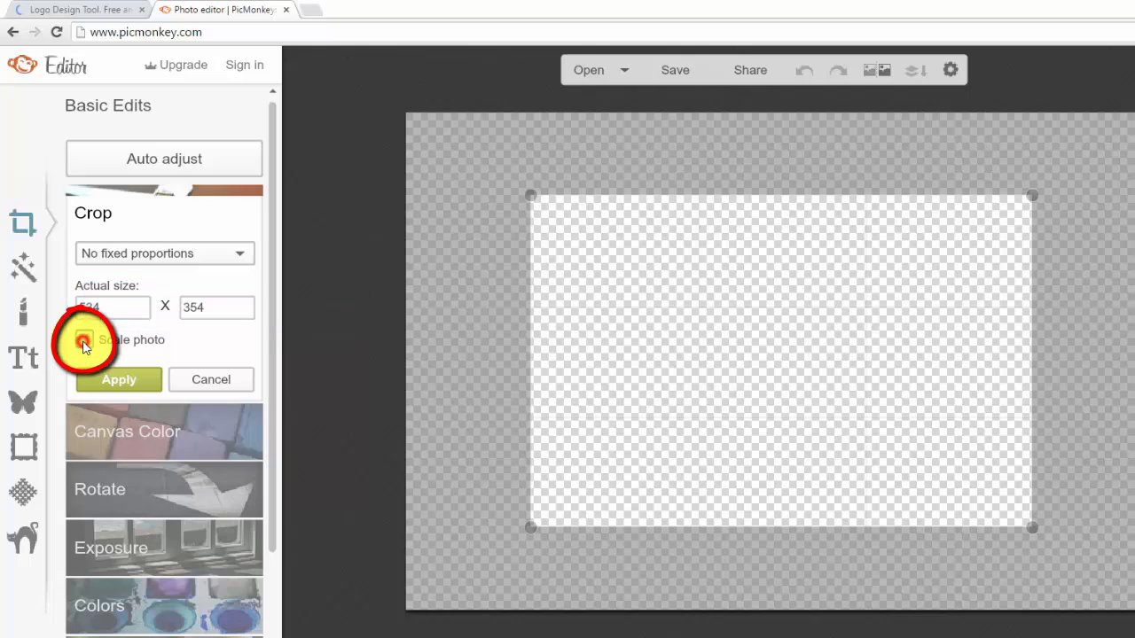
click(124, 307)
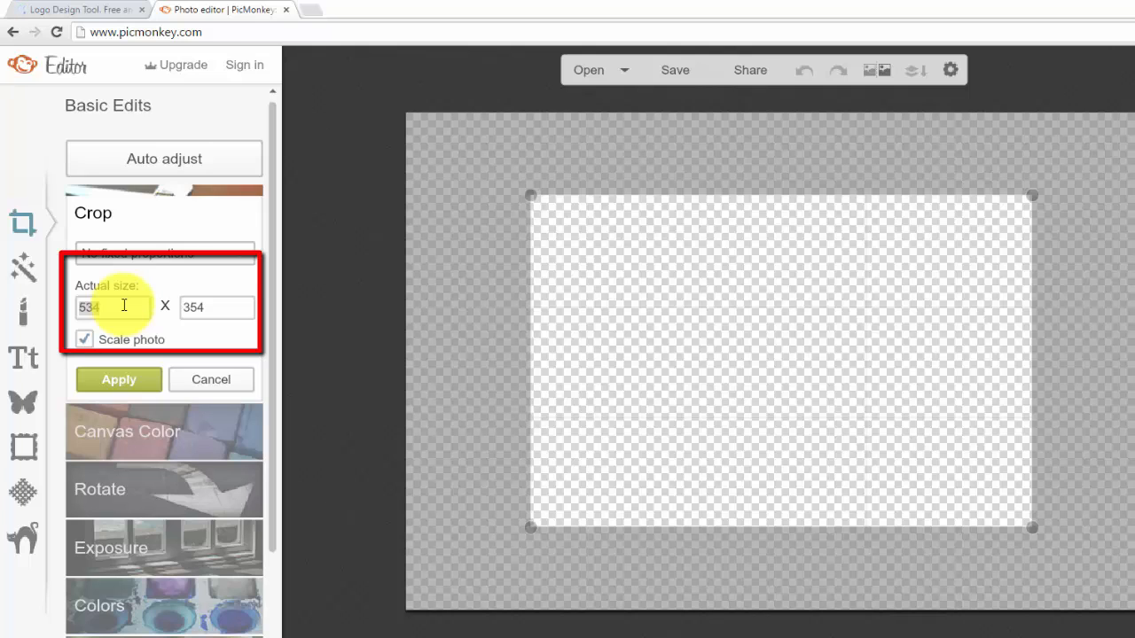
text(240)
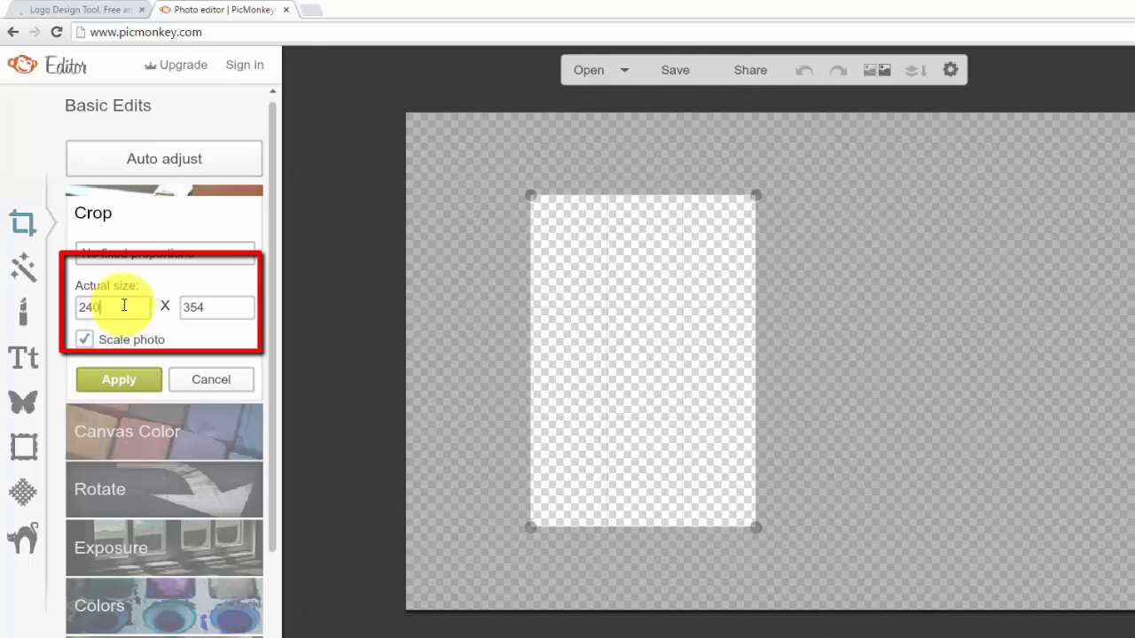
click(214, 301)
text(240)
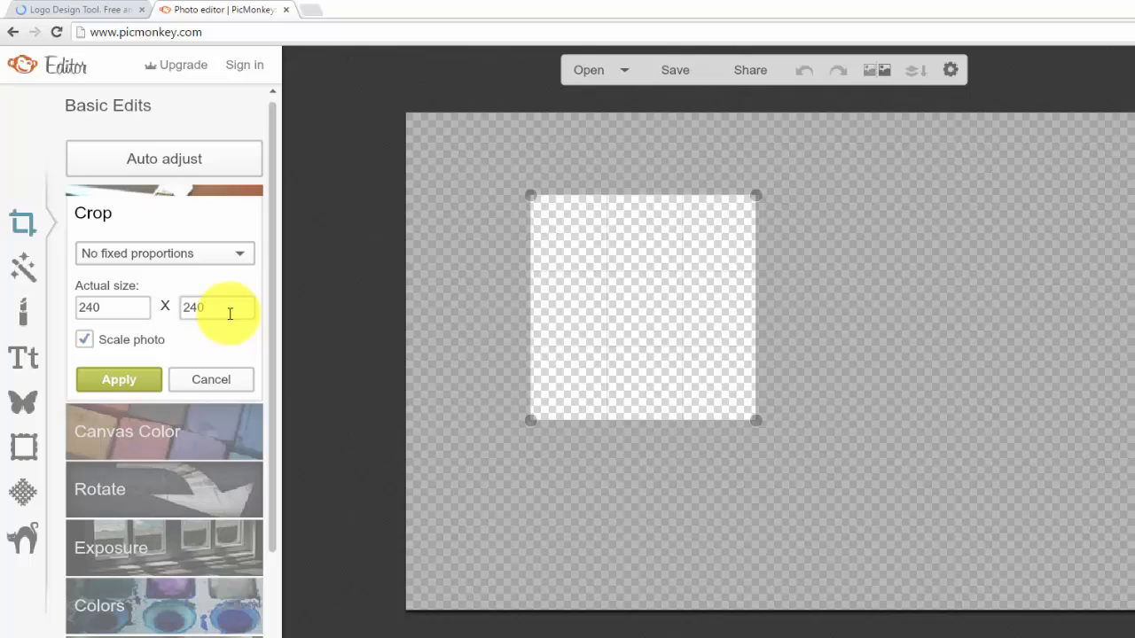
click(78, 308)
drag(104, 307, 78, 310)
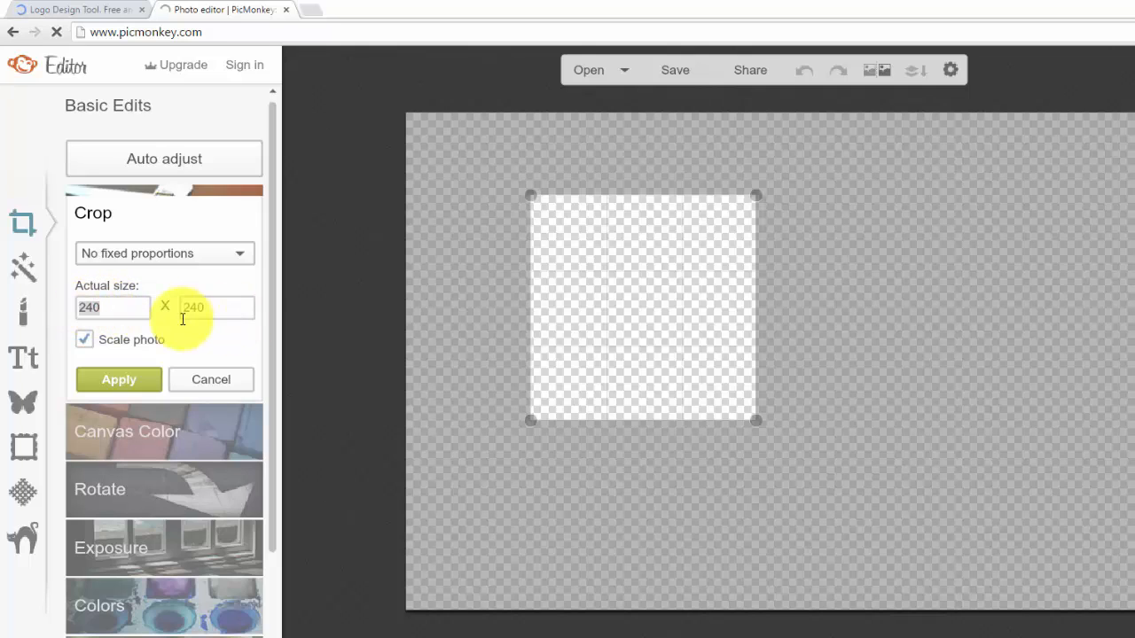
click(236, 307)
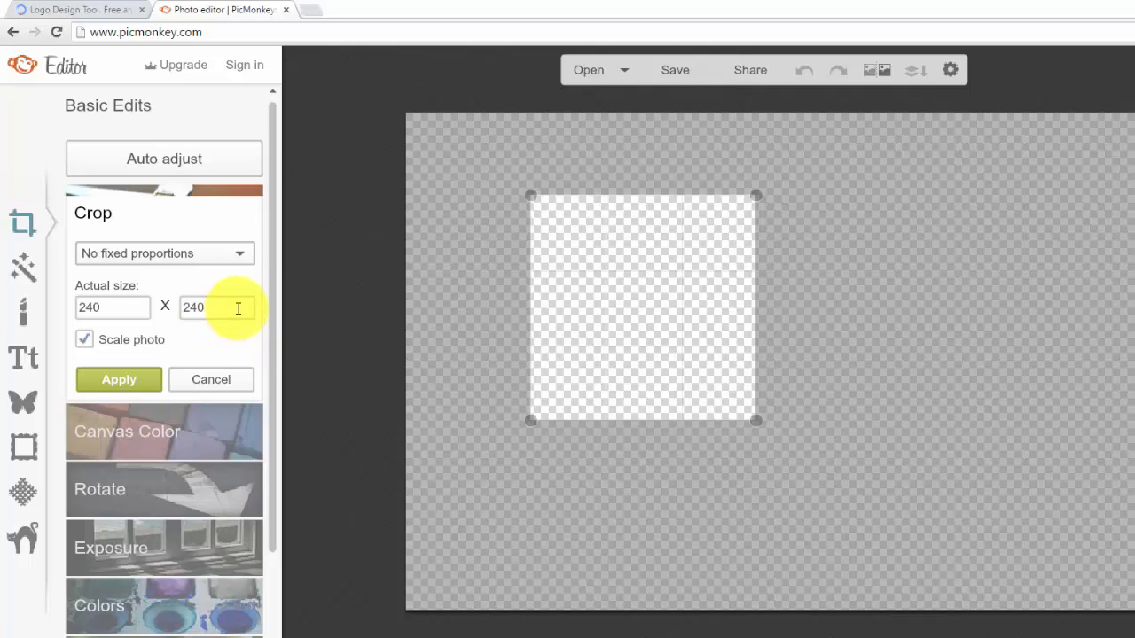
click(143, 382)
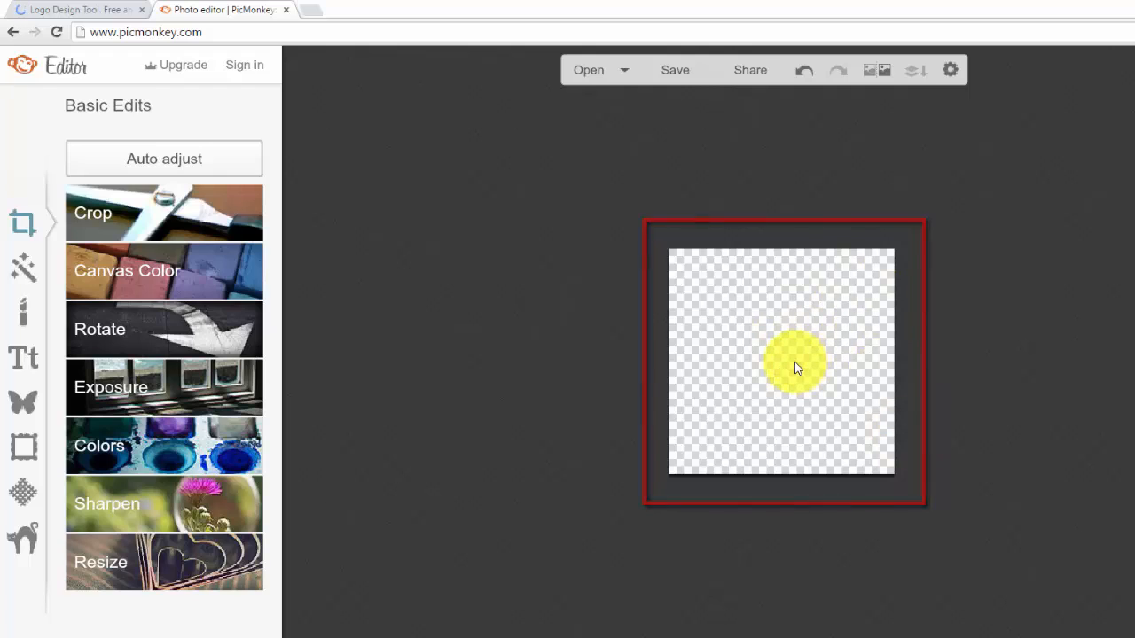
Add the FT Logo image from the YT WaterMark folder to the canvas as a custom overlay.
click(25, 412)
click(25, 409)
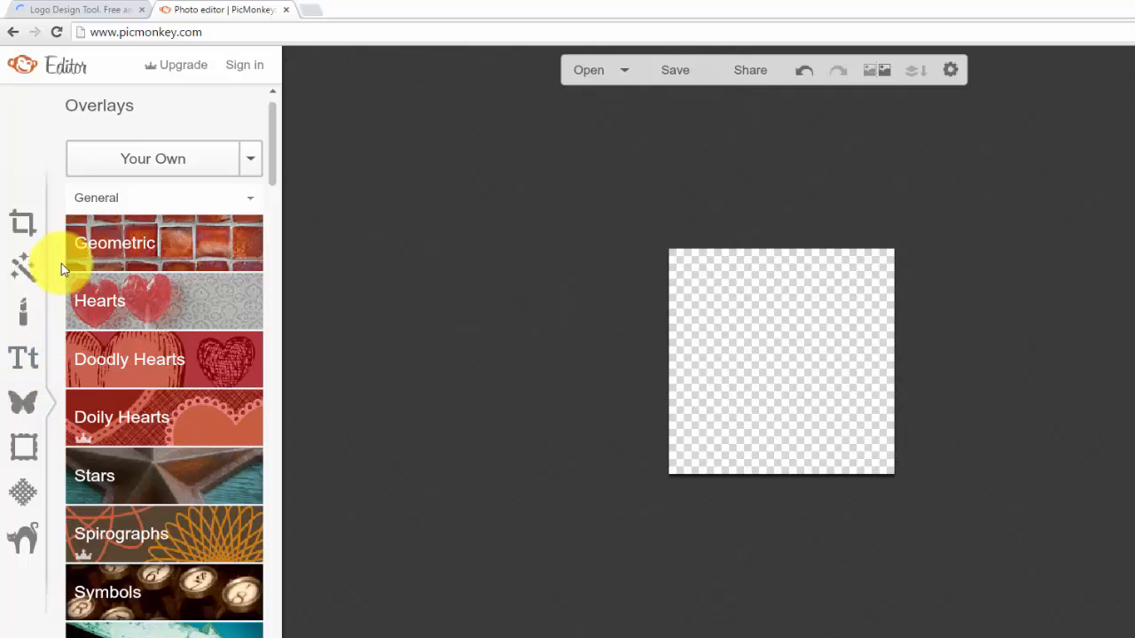
click(205, 167)
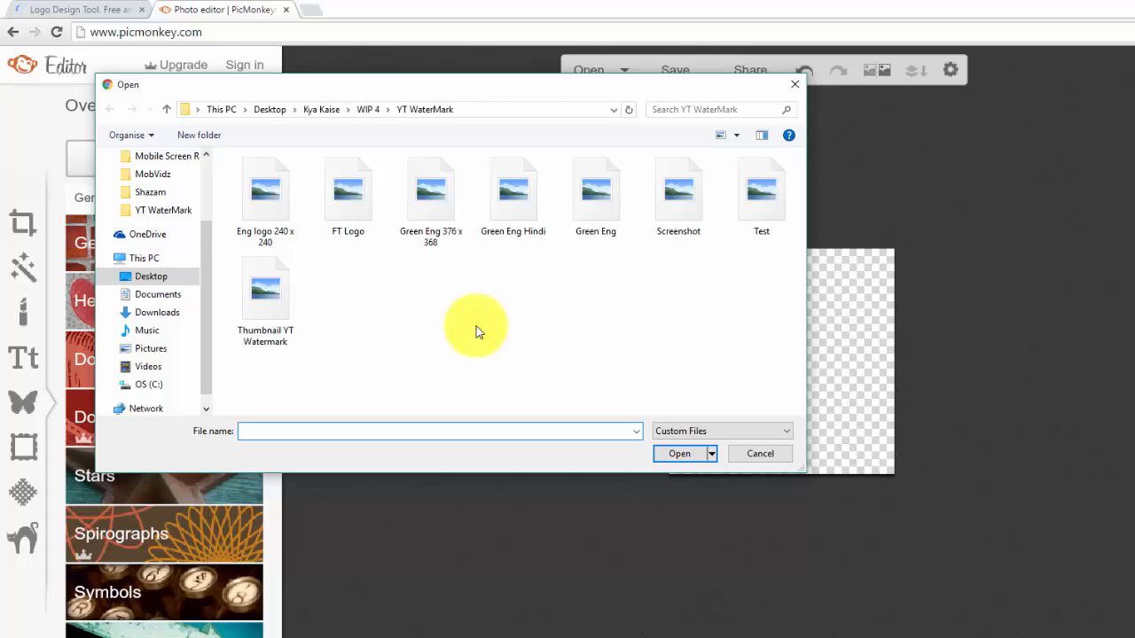
click(349, 207)
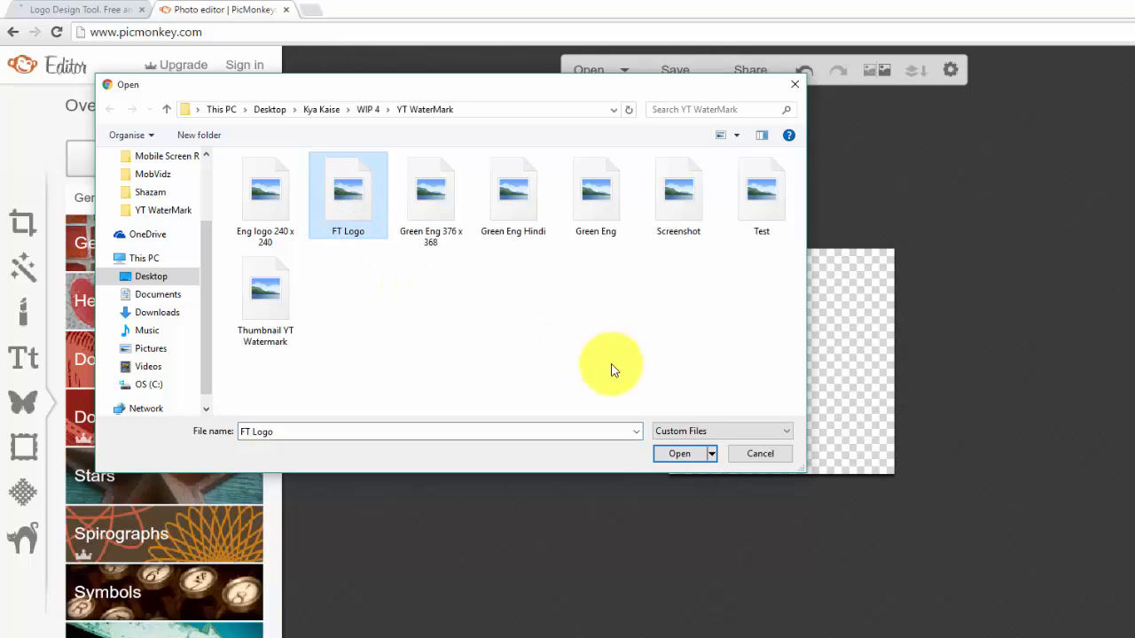
click(677, 454)
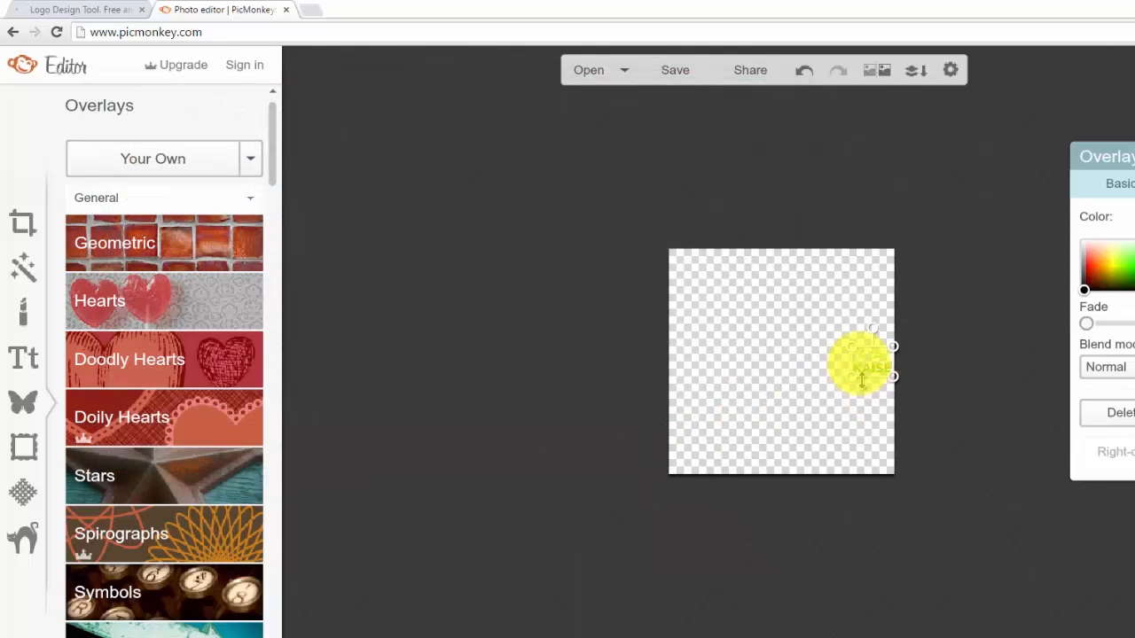
Move the logo overlay inward from the canvas edge and enlarge it to span nearly the full canvas width.
drag(858, 359, 772, 343)
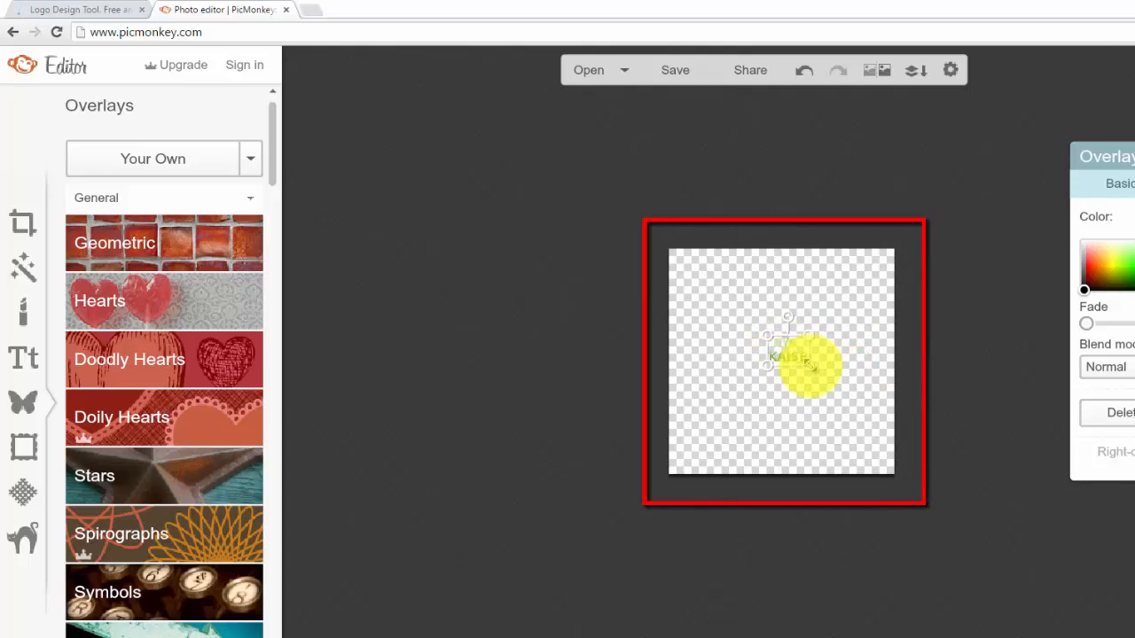
drag(808, 363, 881, 485)
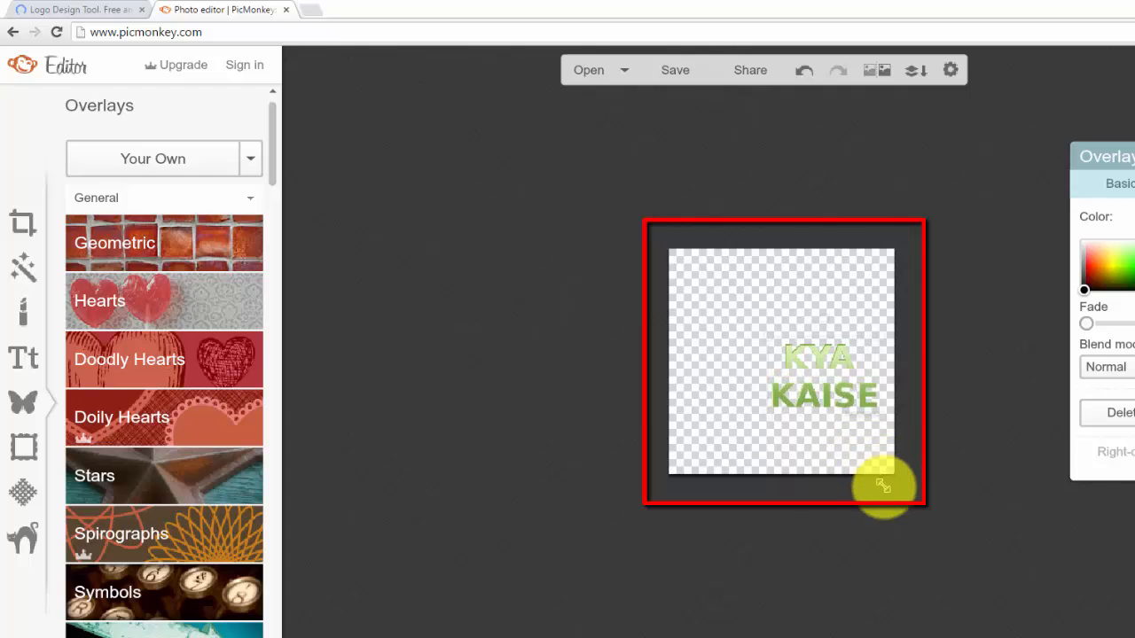
drag(765, 328, 665, 215)
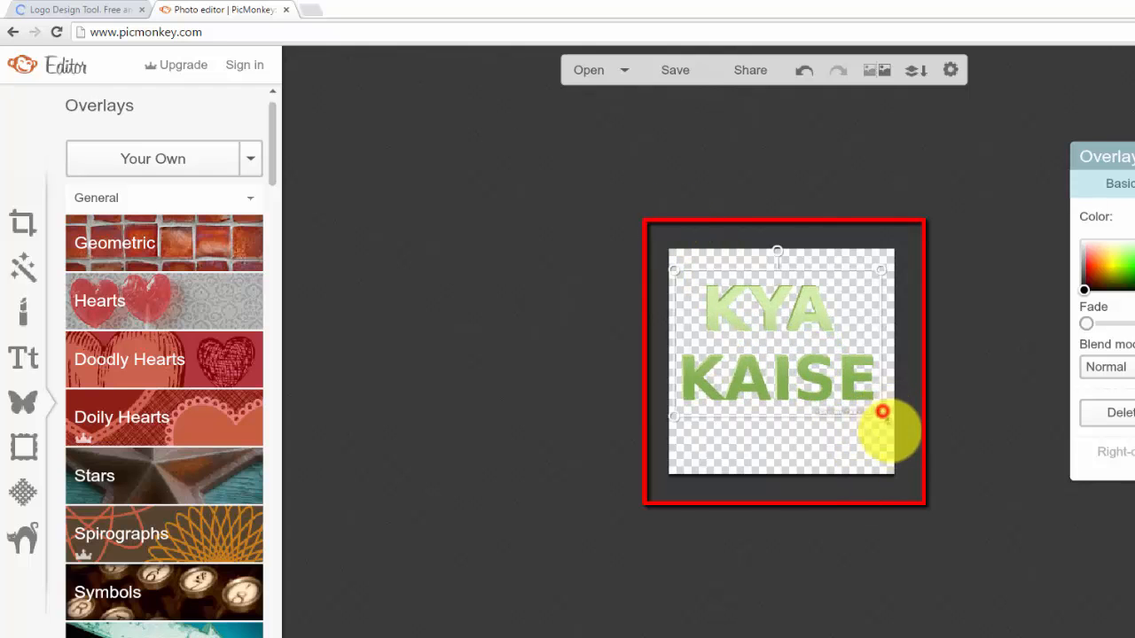
mouse_move(882, 412)
mouse_down()
mouse_move(899, 456)
mouse_move(874, 431)
mouse_up()
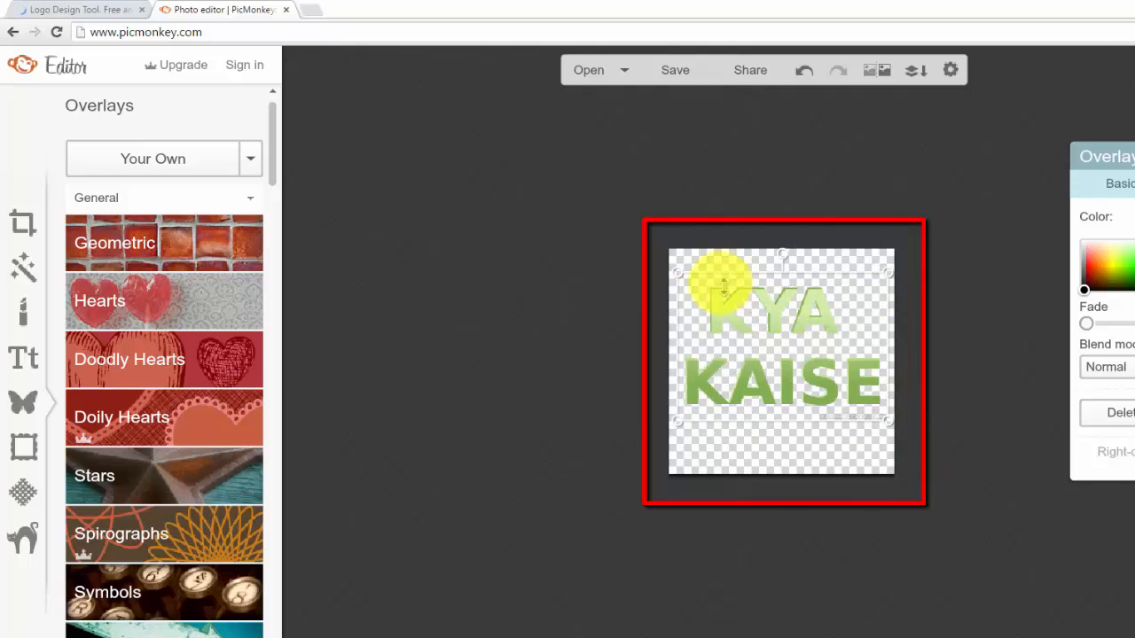
drag(676, 266, 683, 279)
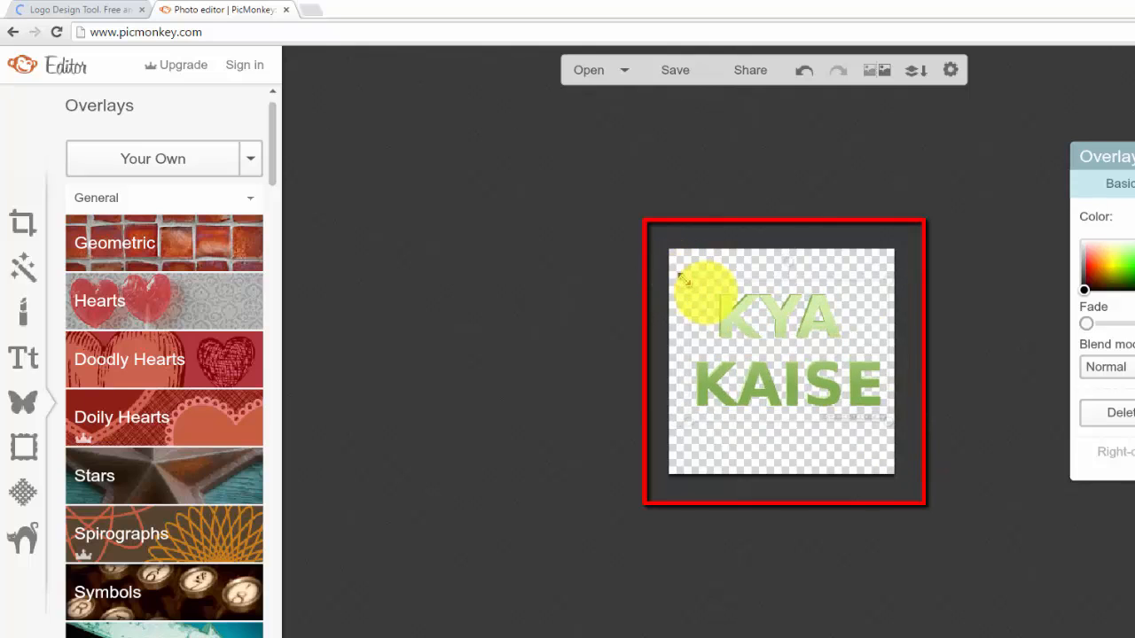
Reposition the enlarged logo overlay so it sits centred on the square canvas.
drag(767, 321, 751, 321)
drag(755, 324, 758, 332)
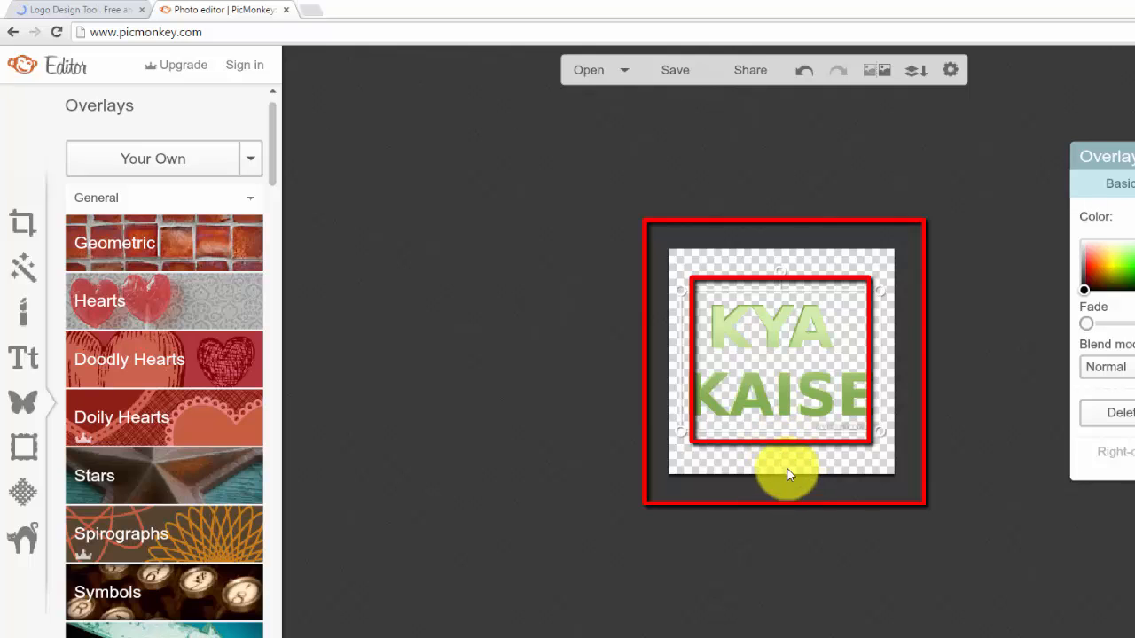
drag(778, 380, 772, 381)
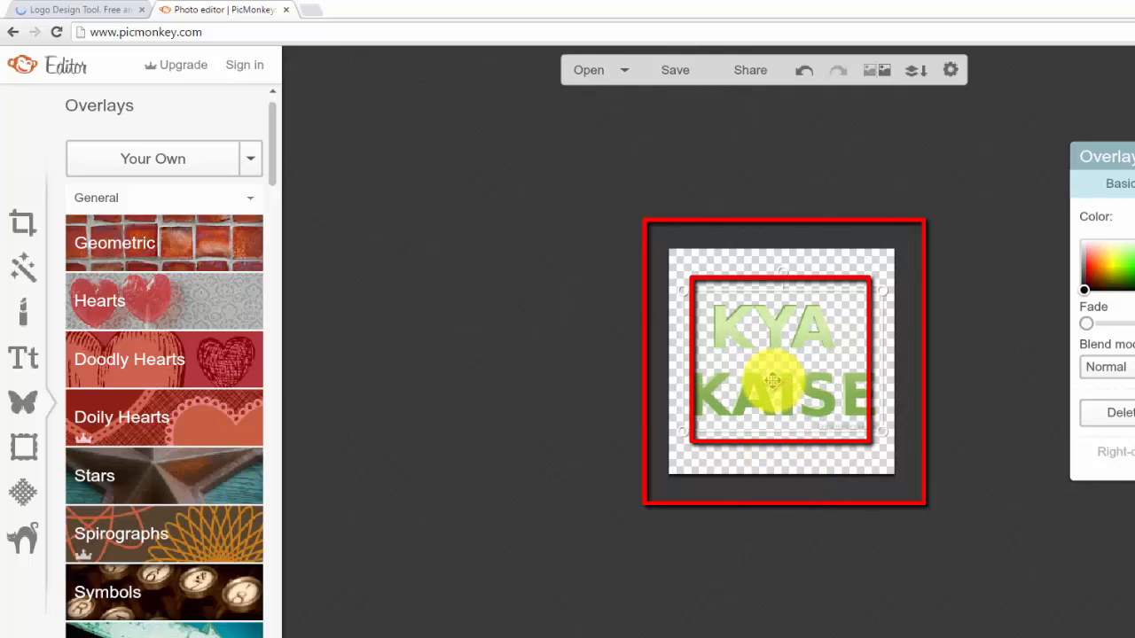
Save the finished 240 x 240 logo image as a PNG named new watermark in the YT WaterMark folder.
click(929, 459)
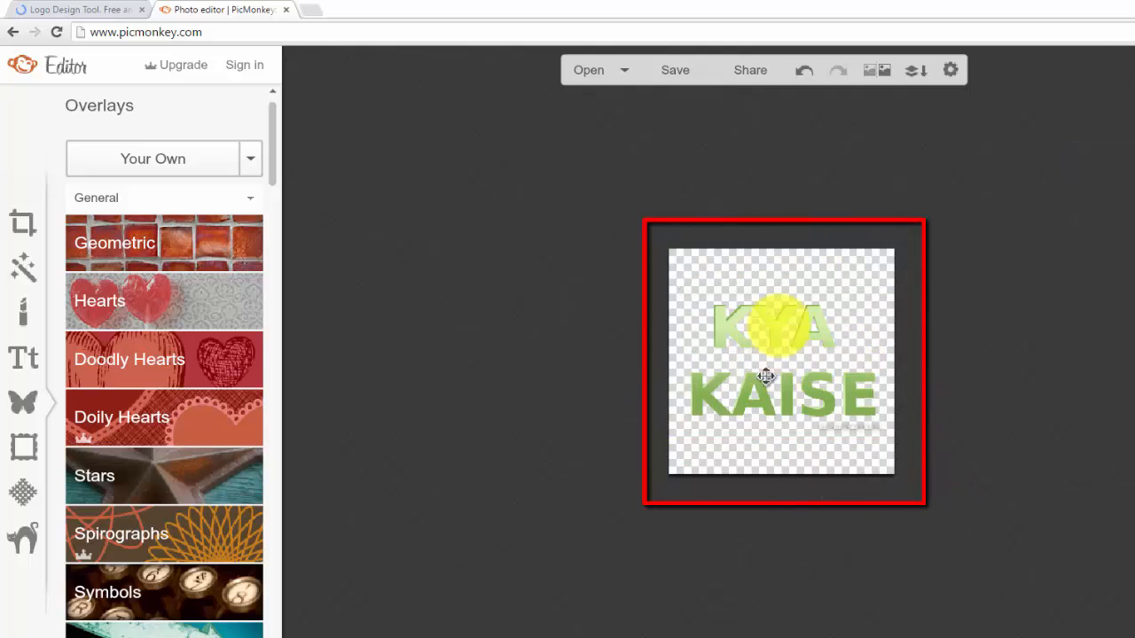
click(676, 74)
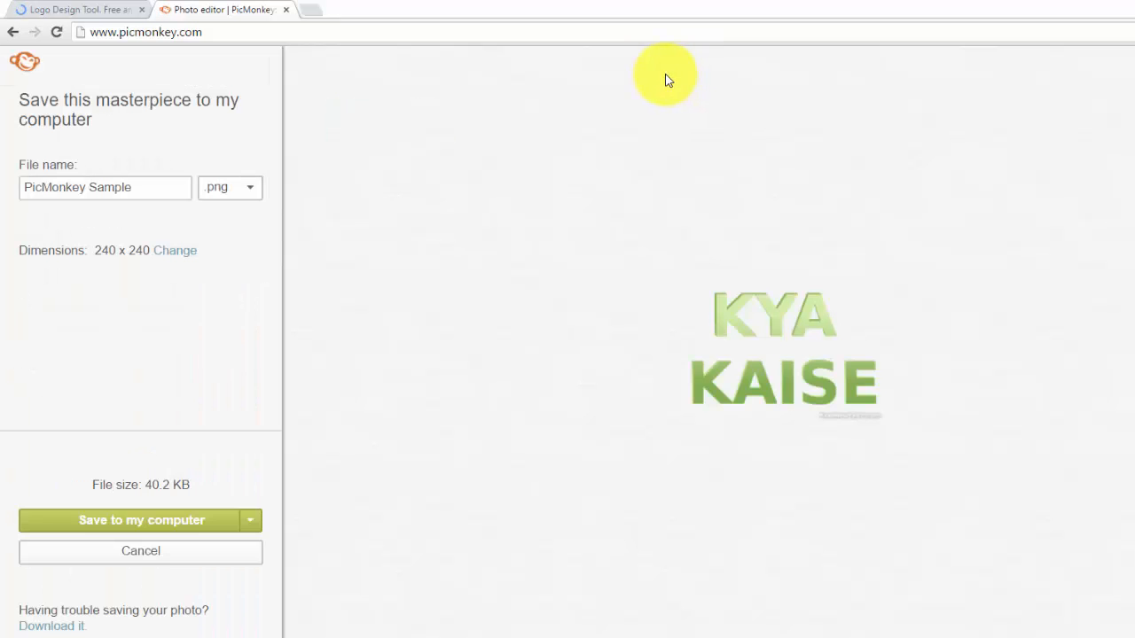
click(230, 195)
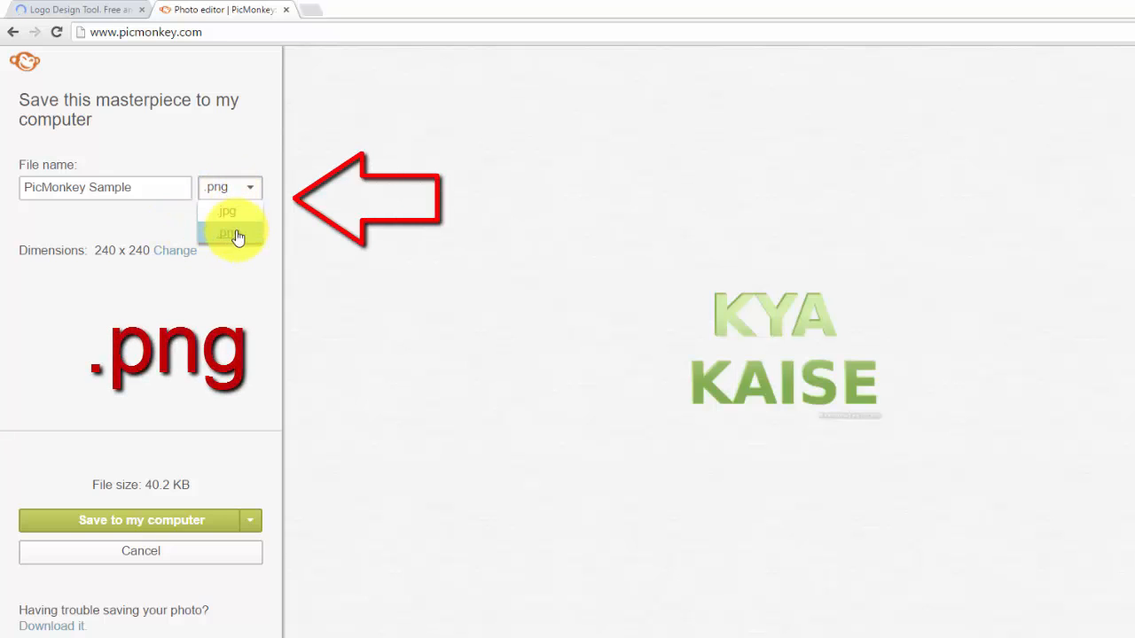
click(234, 240)
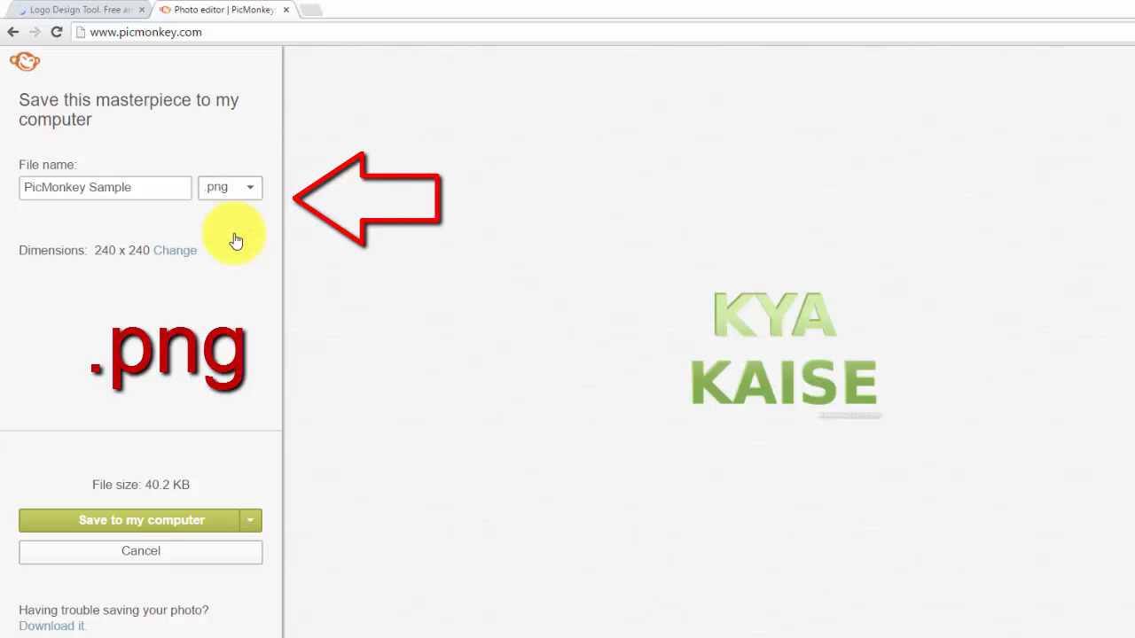
click(140, 187)
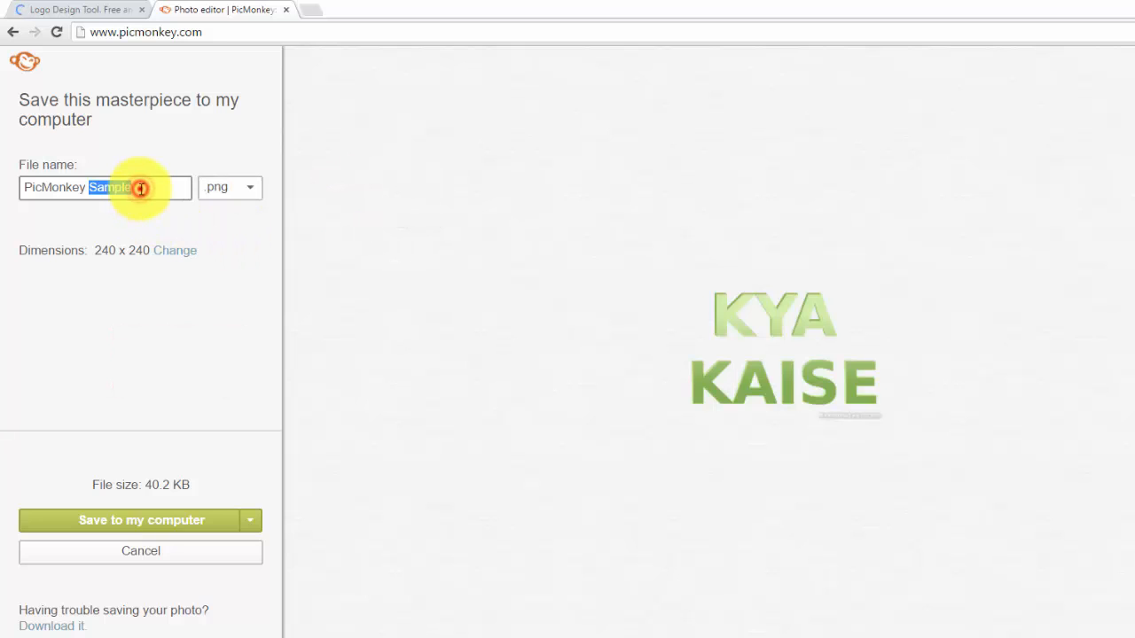
triple_click(141, 189)
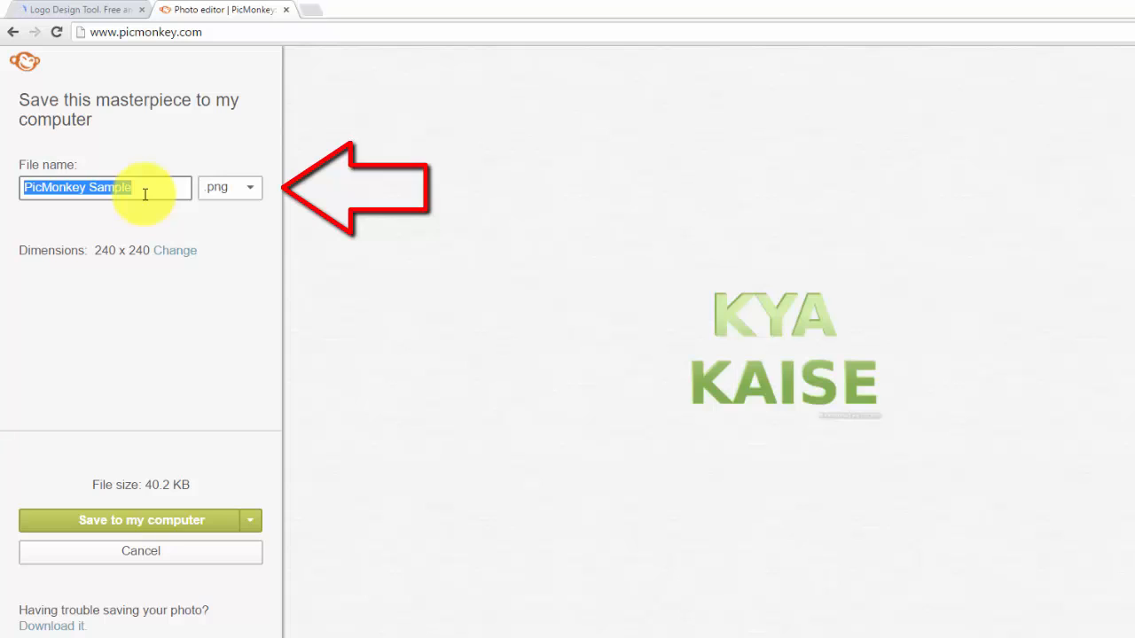
text(new watermark)
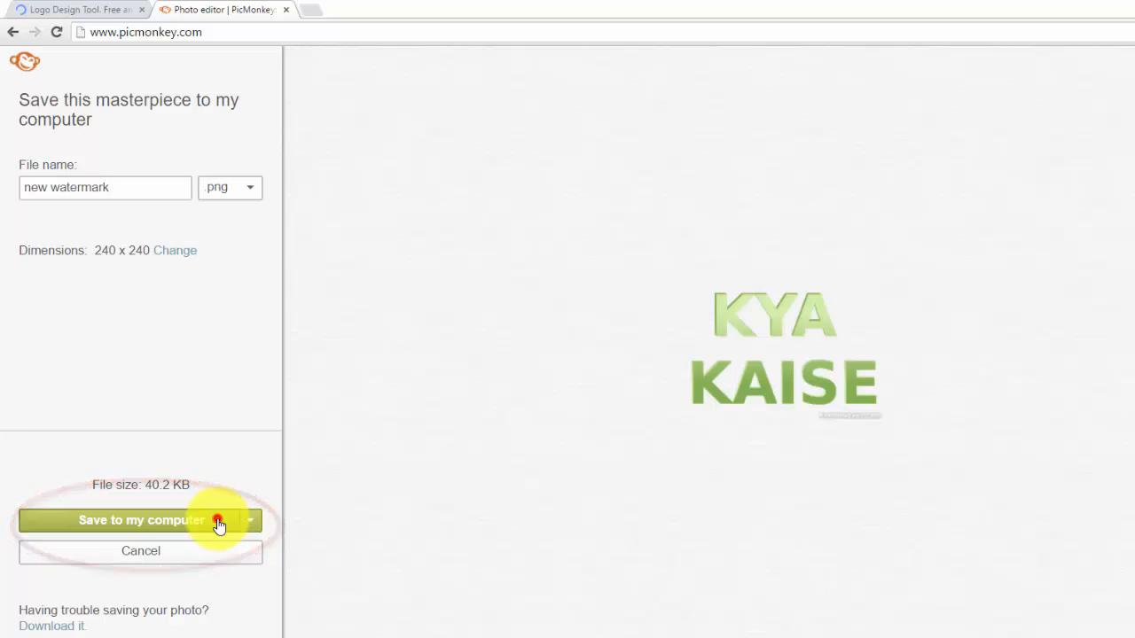
click(218, 525)
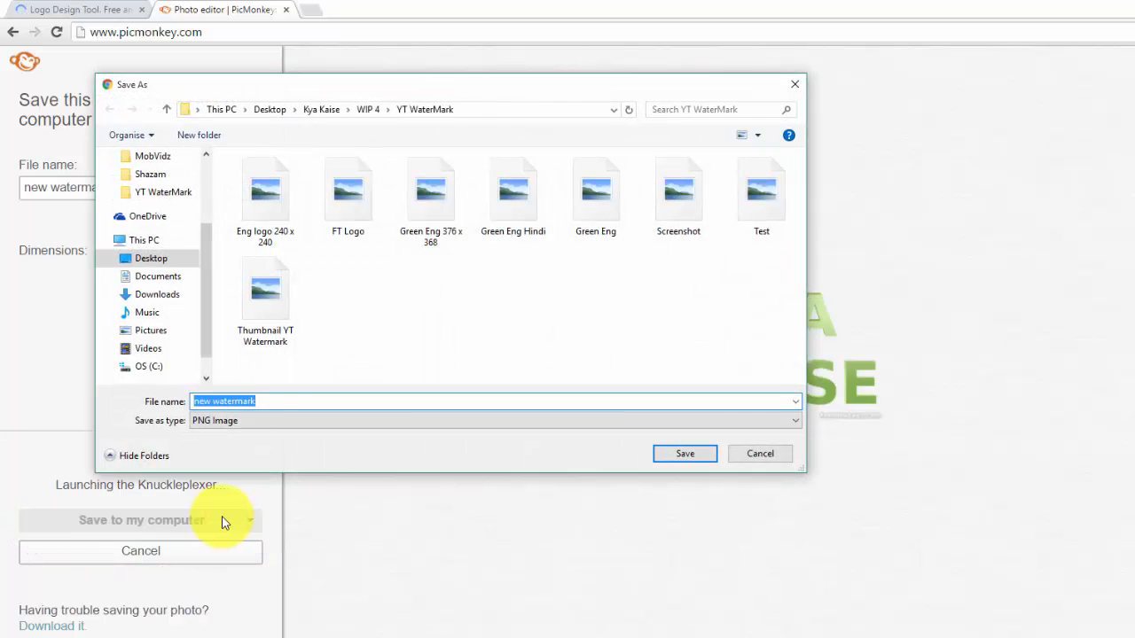
click(684, 454)
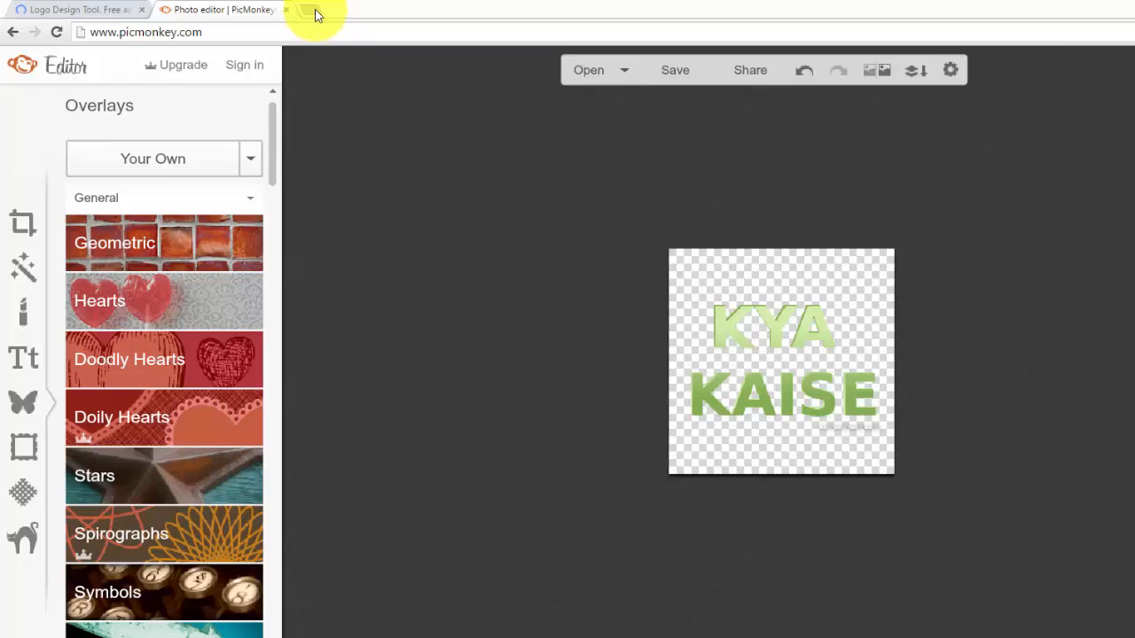
Open youtube.com in a new browser tab.
click(312, 10)
text(you)
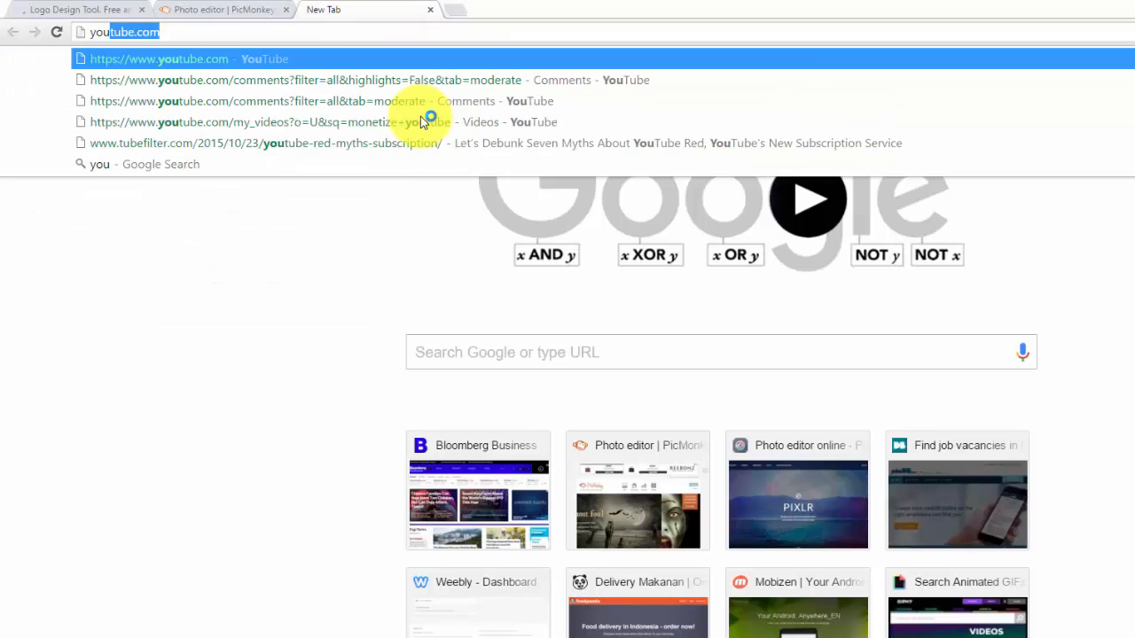
key(Return)
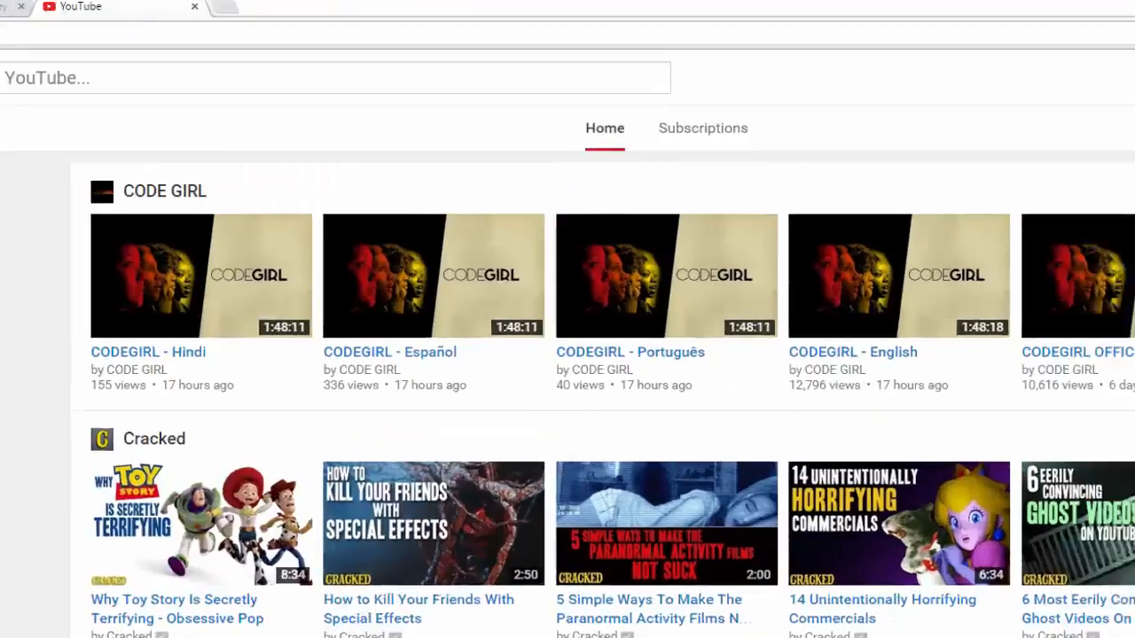
Go to the Branding page of the channel settings in YouTube's Creator Studio.
click(1134, 70)
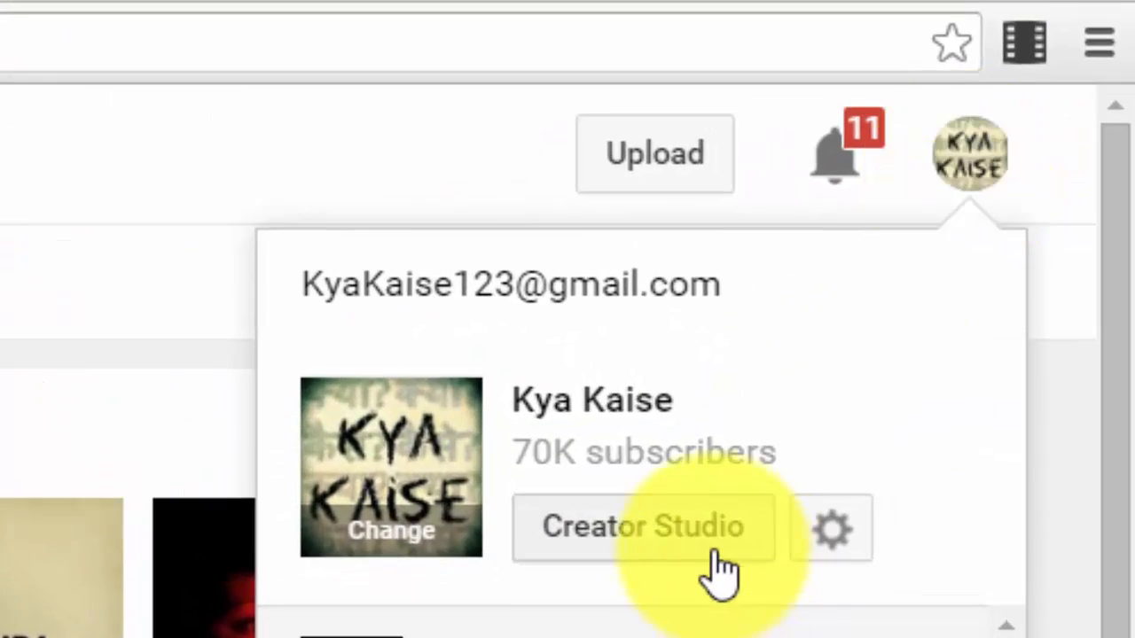
click(945, 403)
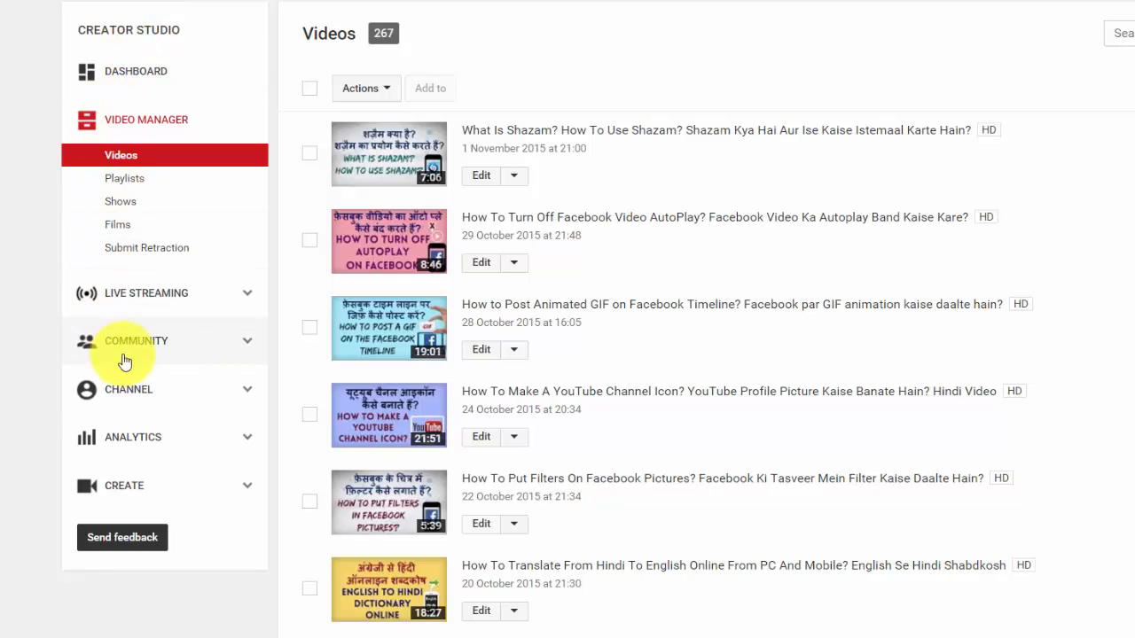
click(165, 395)
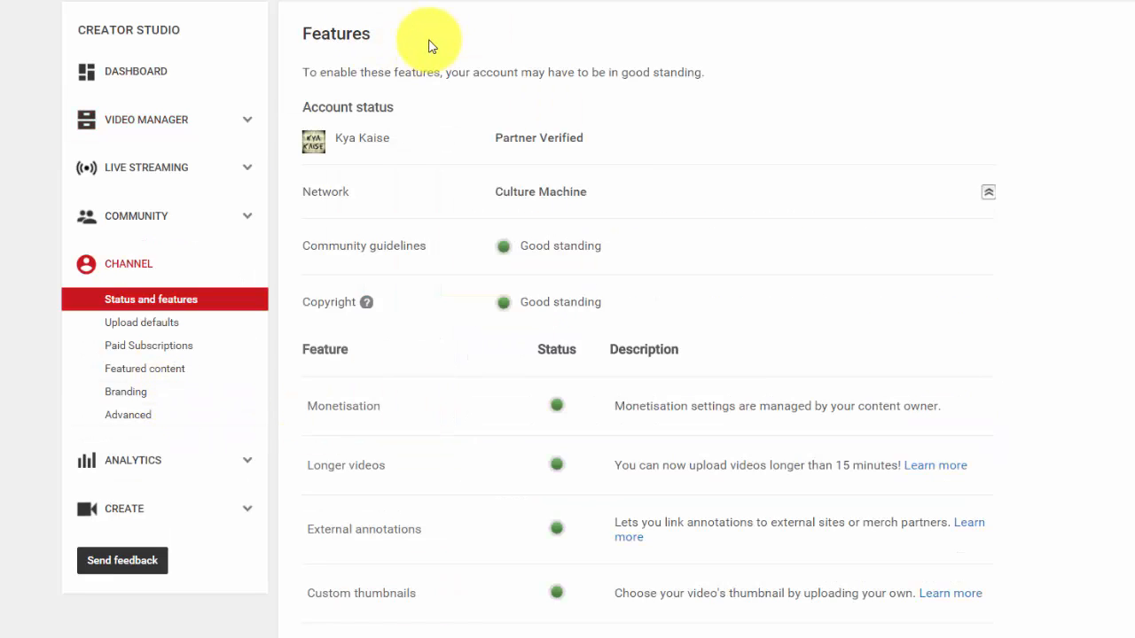
click(141, 395)
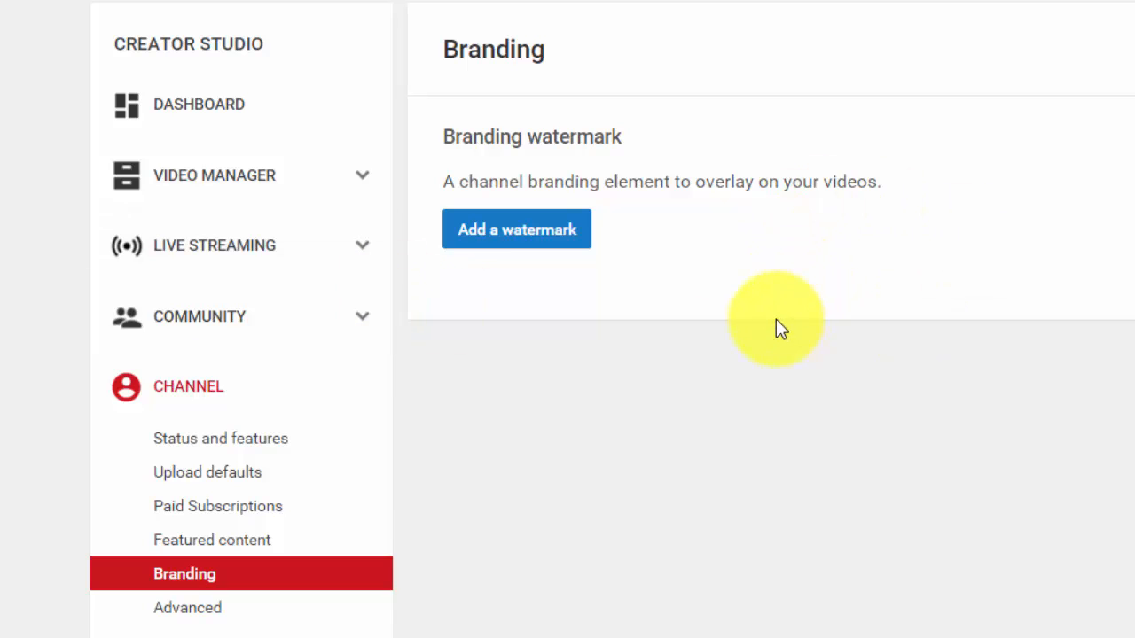
Add new watermark.png from the YT WaterMark folder as the channel's branding watermark and save it.
click(548, 232)
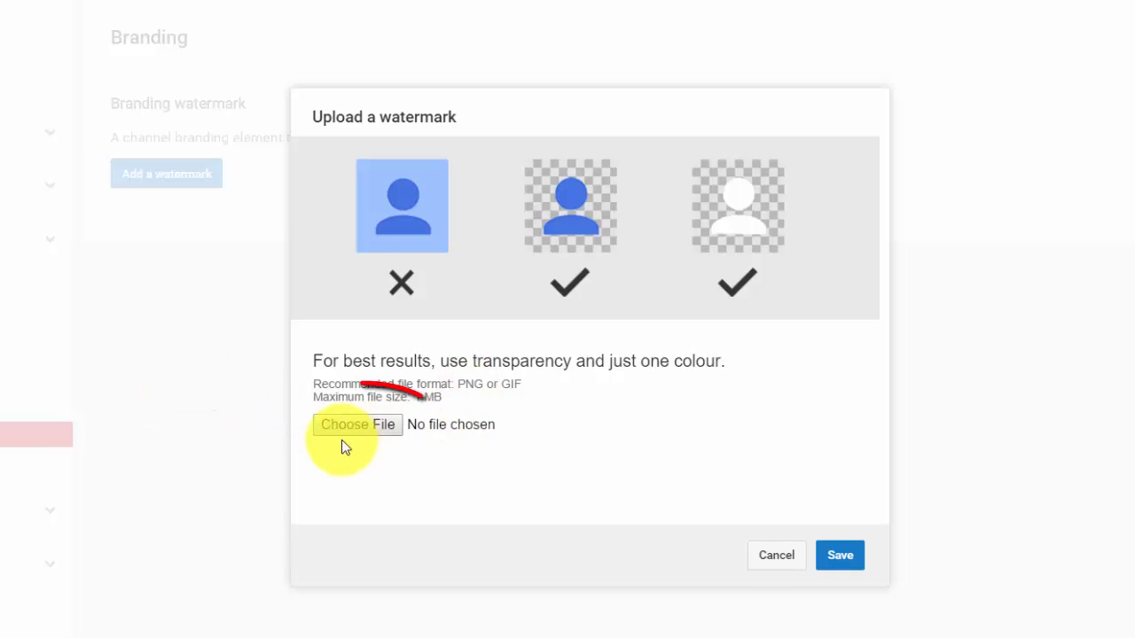
click(375, 425)
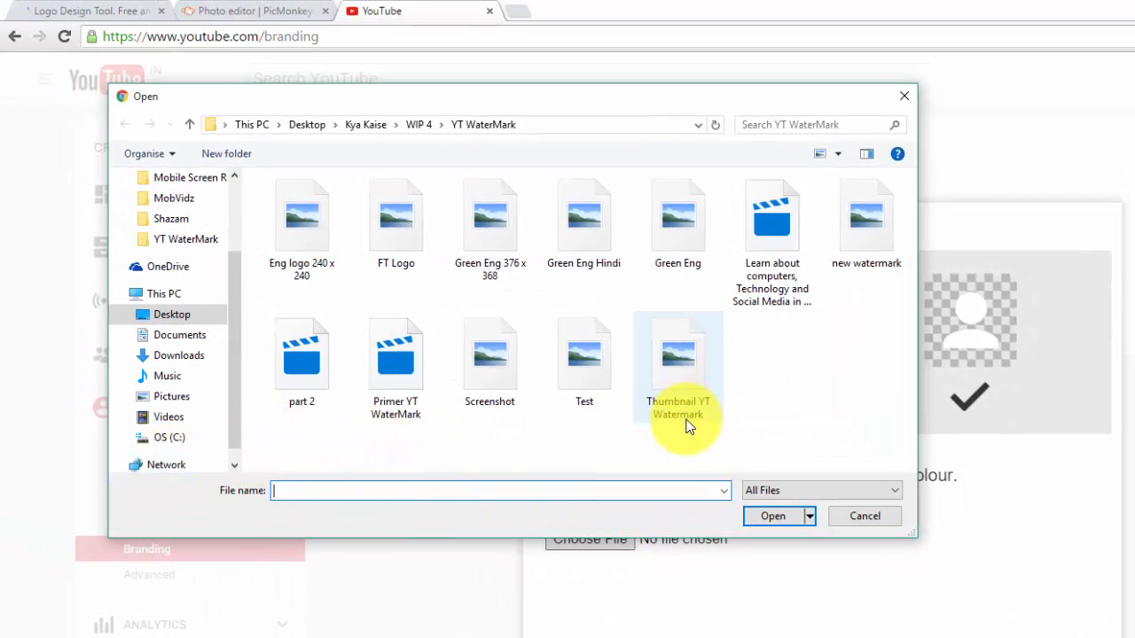
click(873, 218)
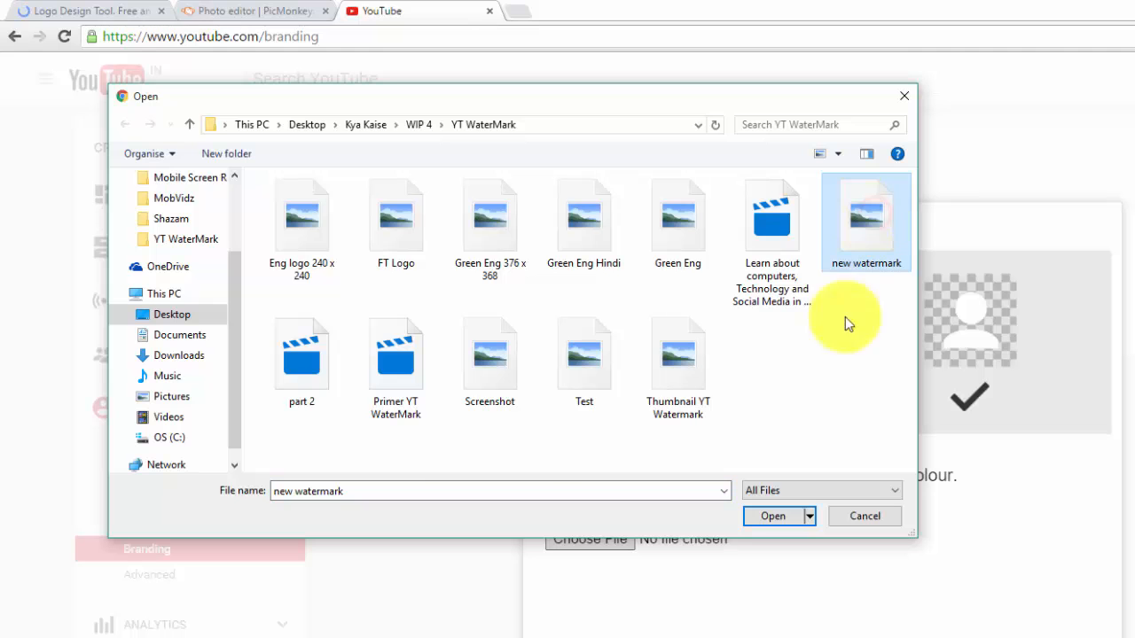
click(794, 514)
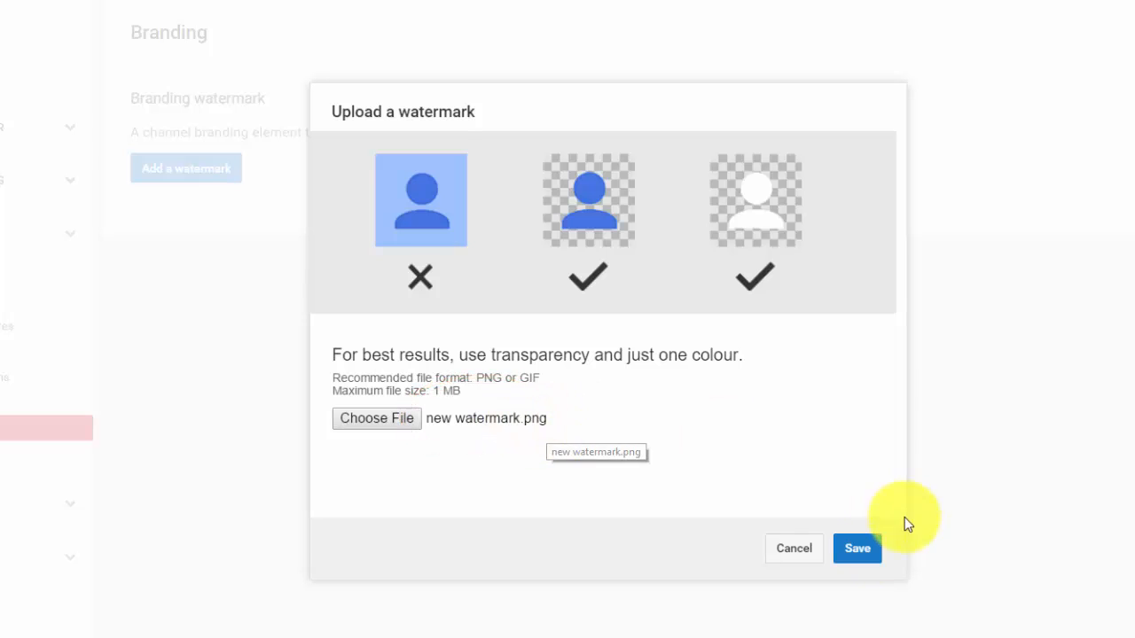
click(862, 558)
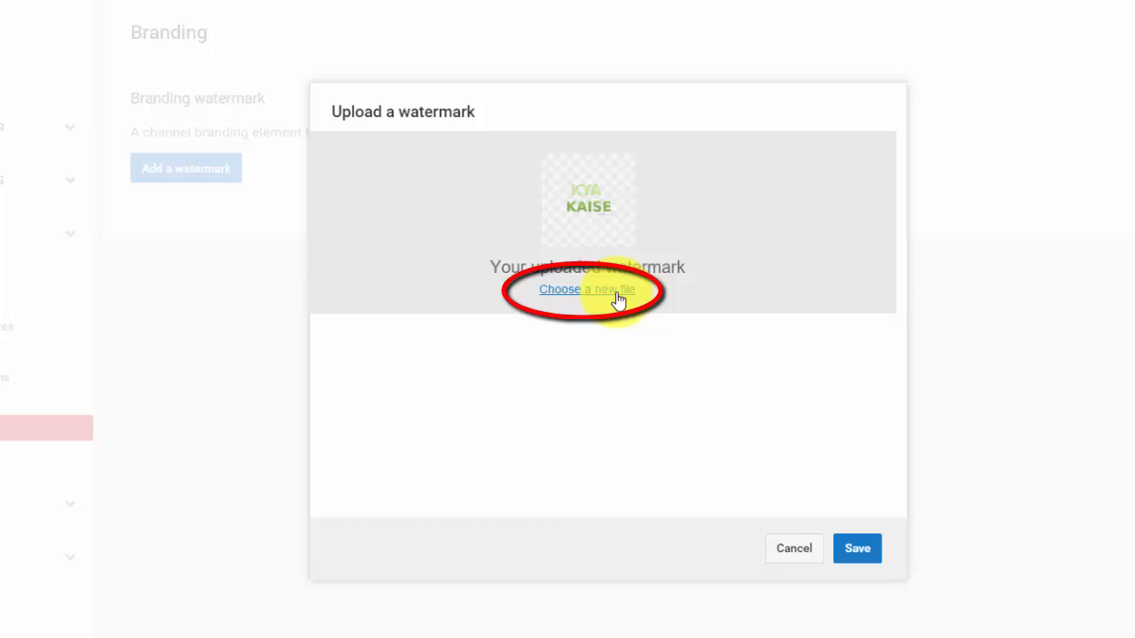
click(863, 550)
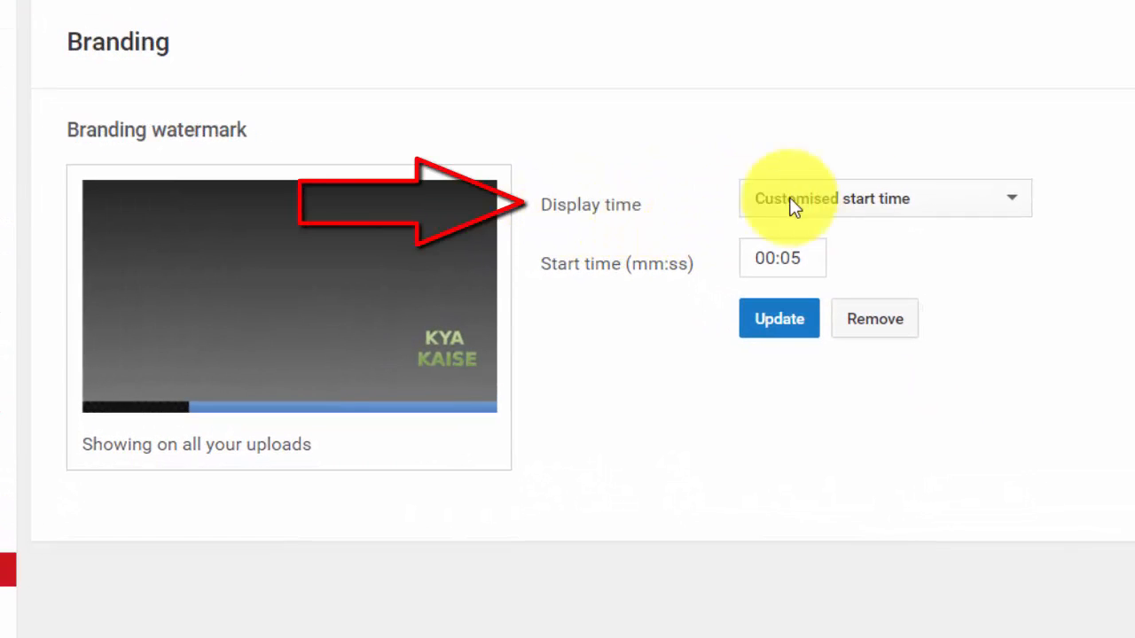
Set the branding watermark's display time to Entire video and update the setting.
click(980, 203)
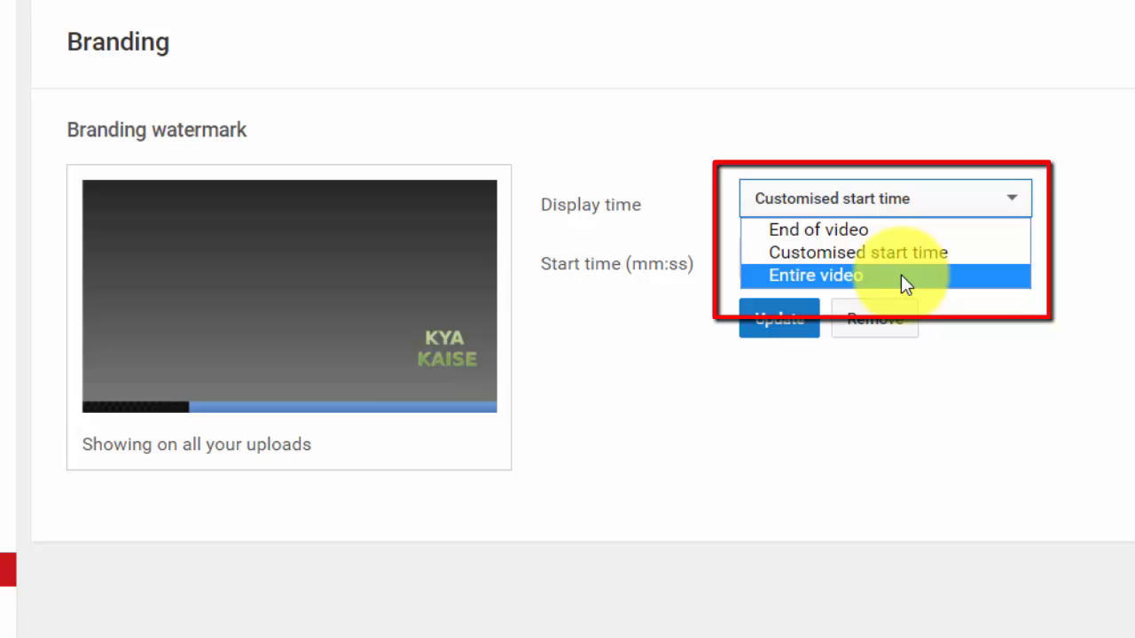
click(982, 204)
click(981, 198)
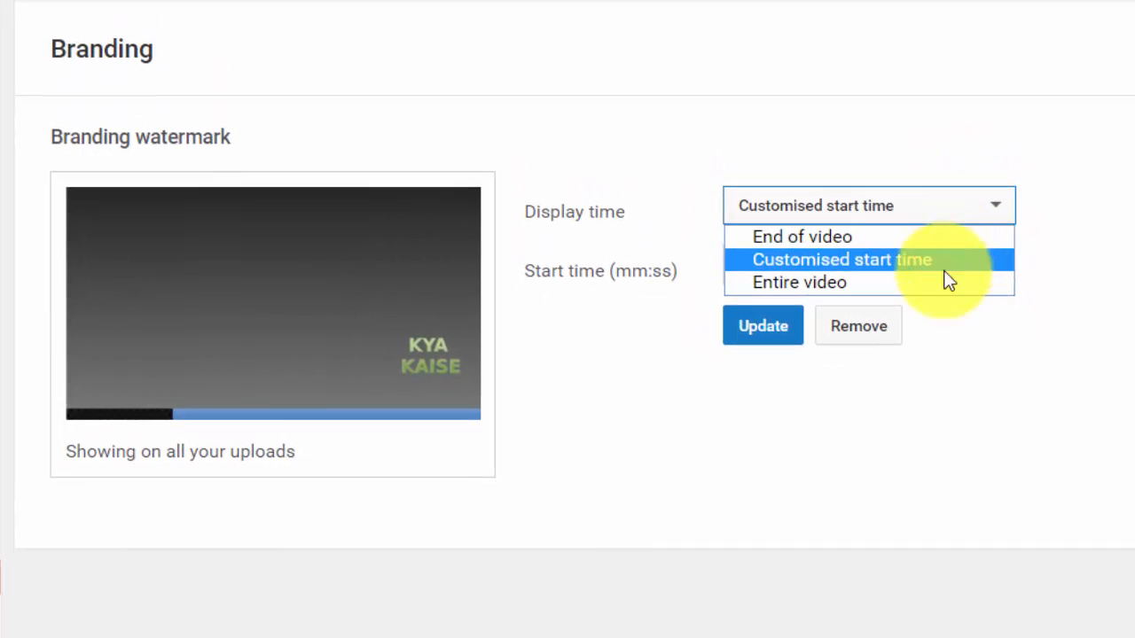
click(945, 281)
click(764, 267)
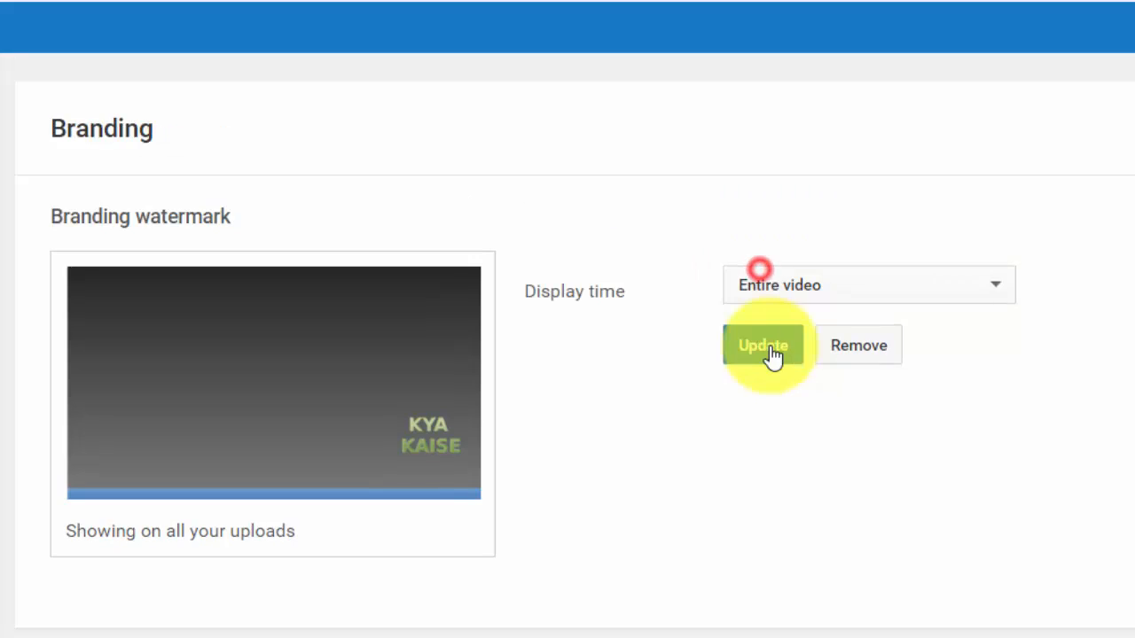